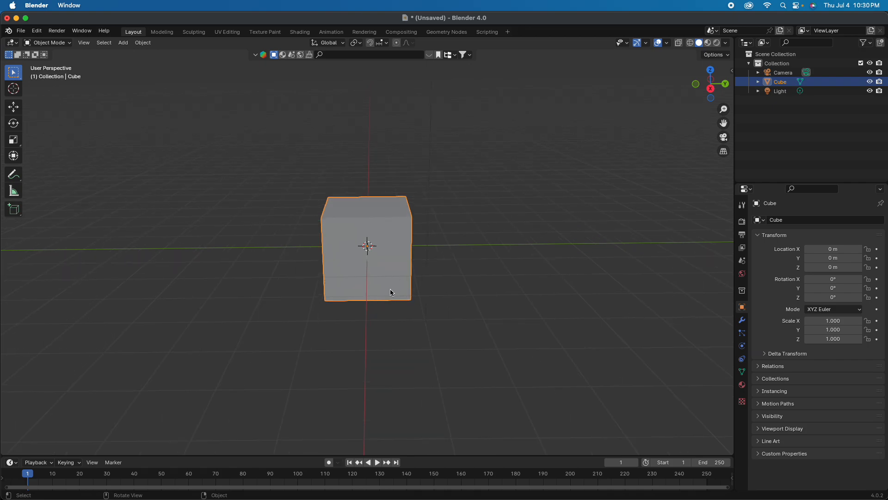
Delete the default cube and add a UV sphere mesh in its place.
{"action": "key", "text": "Delete"}
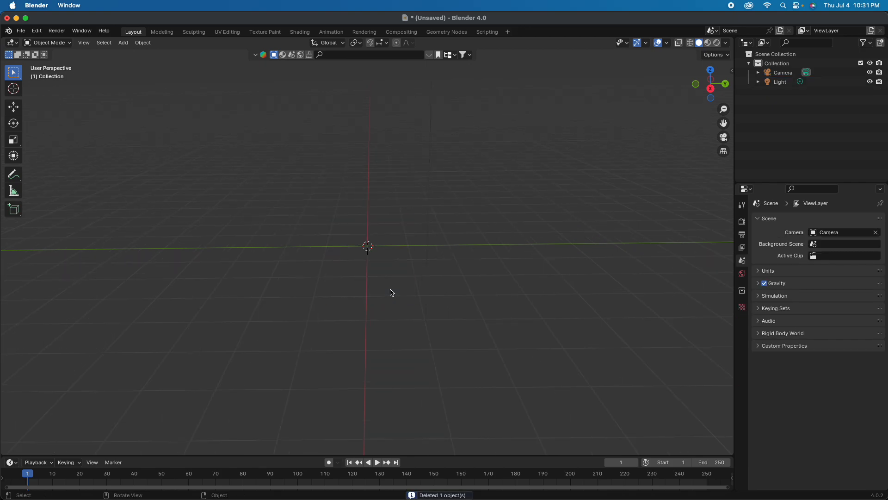
{"action": "key", "text": "shift+a"}
{"action": "mouse_move", "coordinate": [393, 291]}
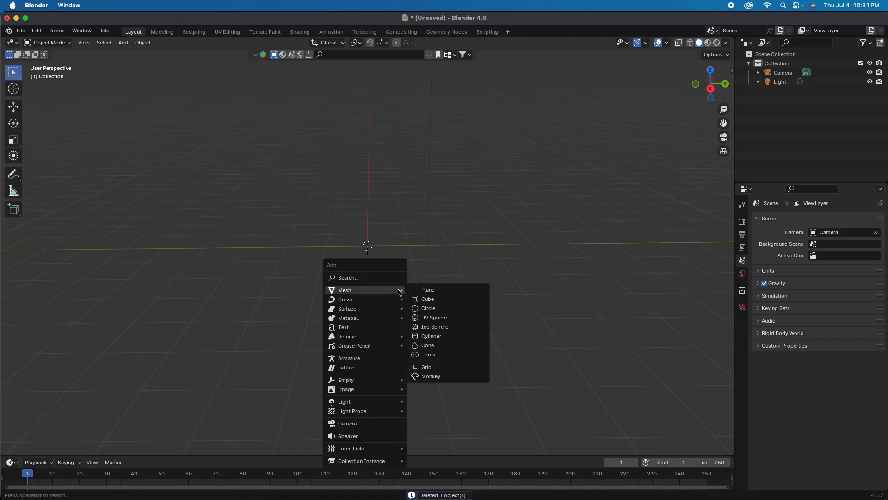
{"action": "left_click", "coordinate": [445, 320]}
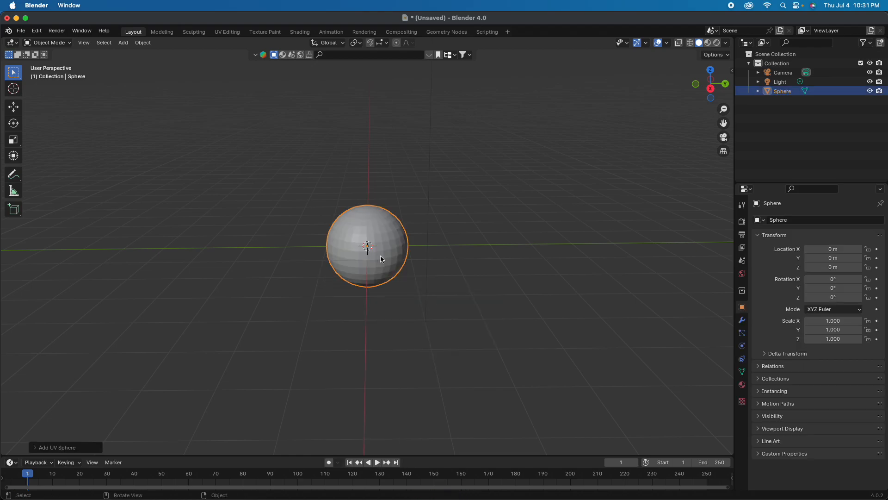
Set the new UV sphere to 8 segments and 4 rings.
{"action": "left_click", "coordinate": [65, 447]}
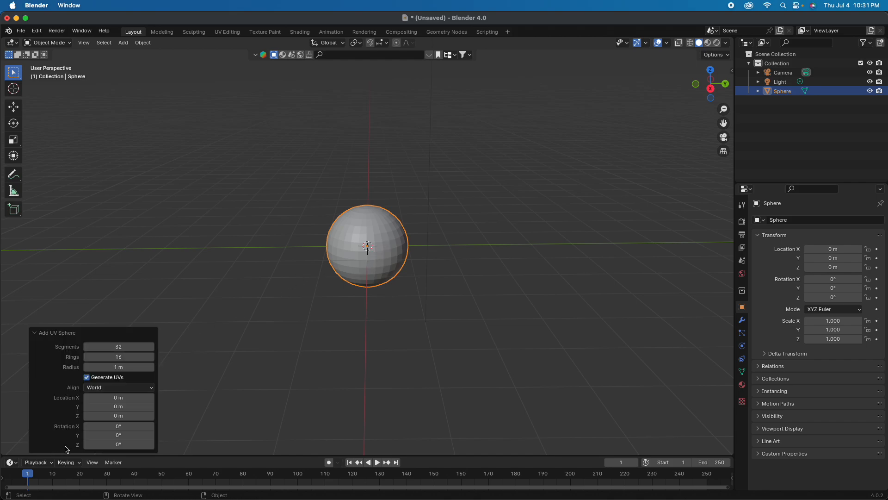
{"action": "left_click", "coordinate": [128, 347]}
{"action": "type", "text": "8"}
{"action": "key", "text": "Tab"}
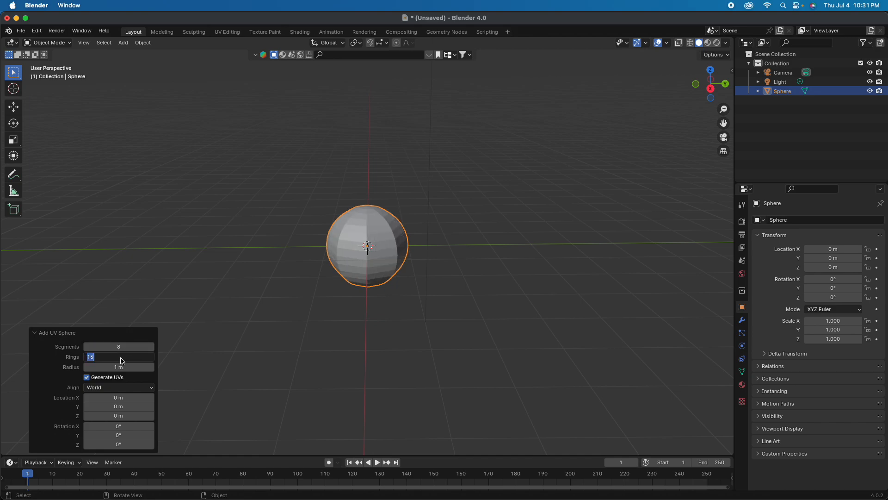
{"action": "type", "text": "4"}
{"action": "key", "text": "Tab"}
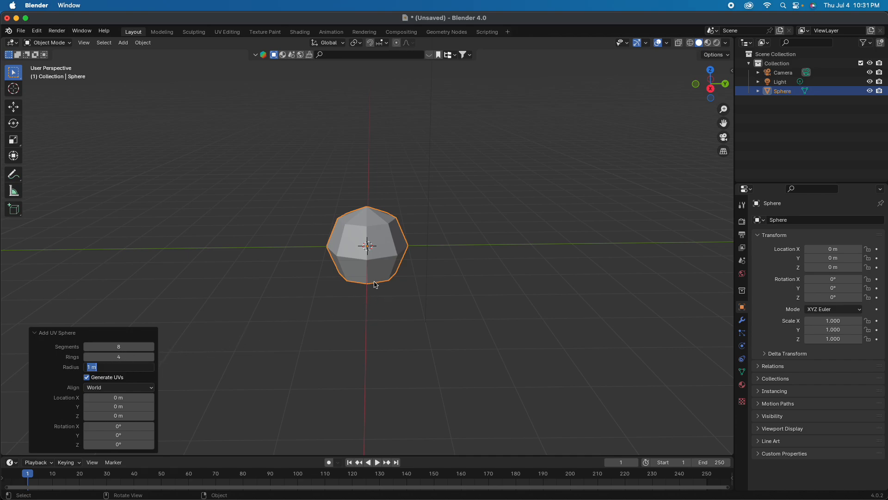
Enter Edit Mode on the sphere with face selection, viewed from the right (X axis) orthographic view.
{"action": "middle_click_drag", "start_coordinate": [391, 301], "coordinate": [410, 313]}
{"action": "scroll", "coordinate": [407, 317], "scroll_direction": "up", "scroll_amount": 3}
{"action": "scroll", "coordinate": [405, 315], "scroll_direction": "up", "scroll_amount": 2}
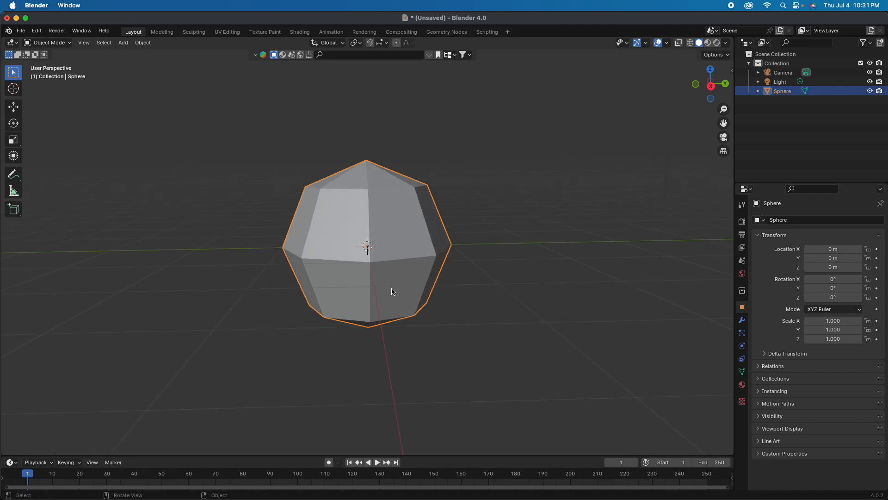
{"action": "left_click", "coordinate": [50, 42]}
{"action": "left_click", "coordinate": [51, 67]}
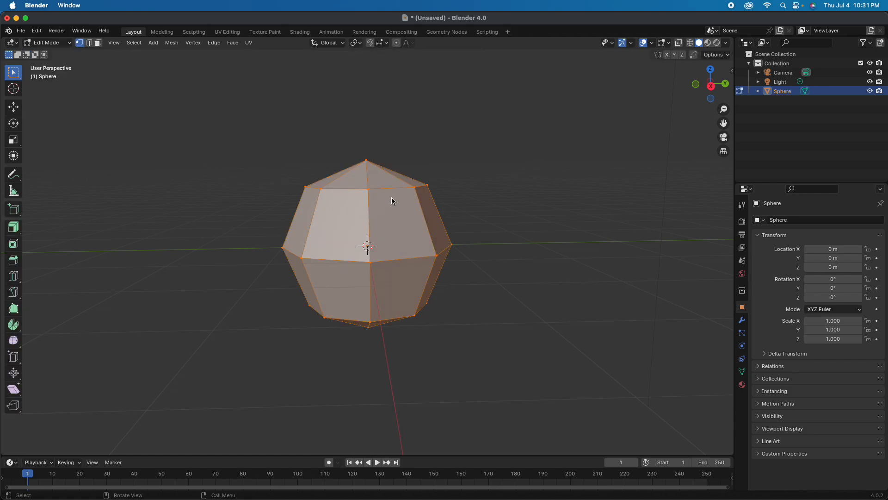
{"action": "left_click", "coordinate": [712, 86]}
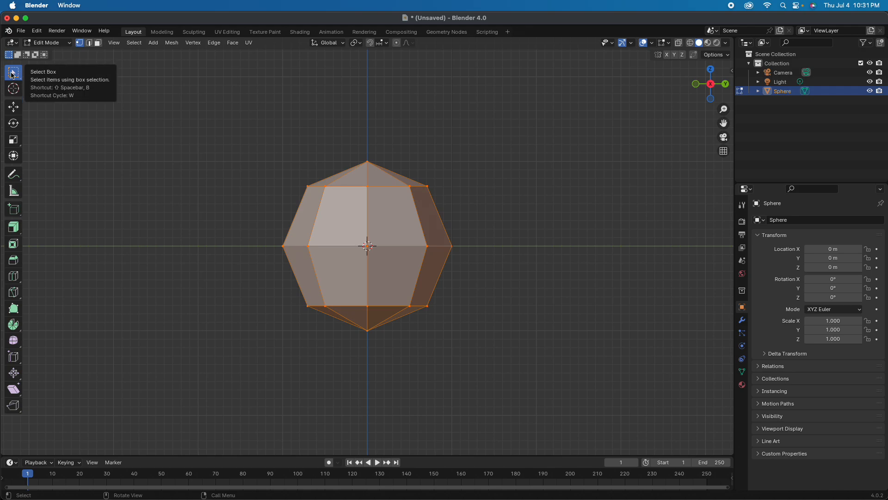
{"action": "left_click", "coordinate": [98, 44]}
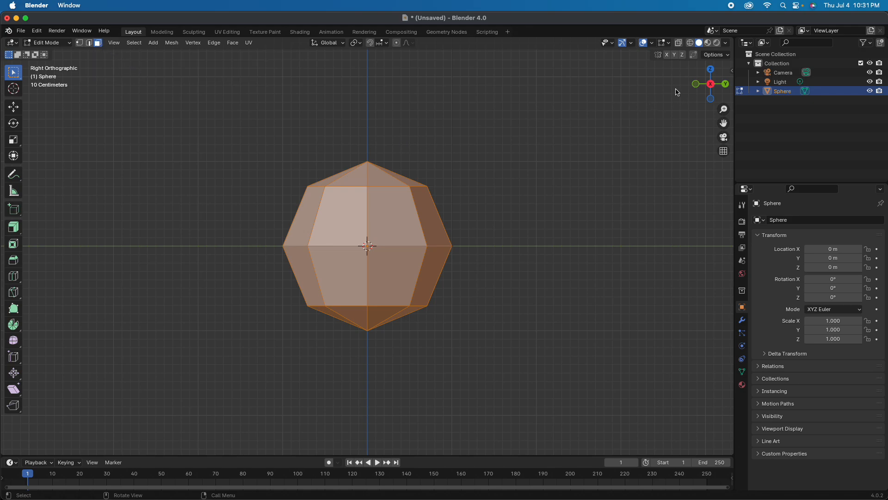
Try to box-select the faces on the sphere's +Y half without X-ray.
{"action": "left_click_drag", "start_coordinate": [653, 78], "coordinate": [359, 401]}
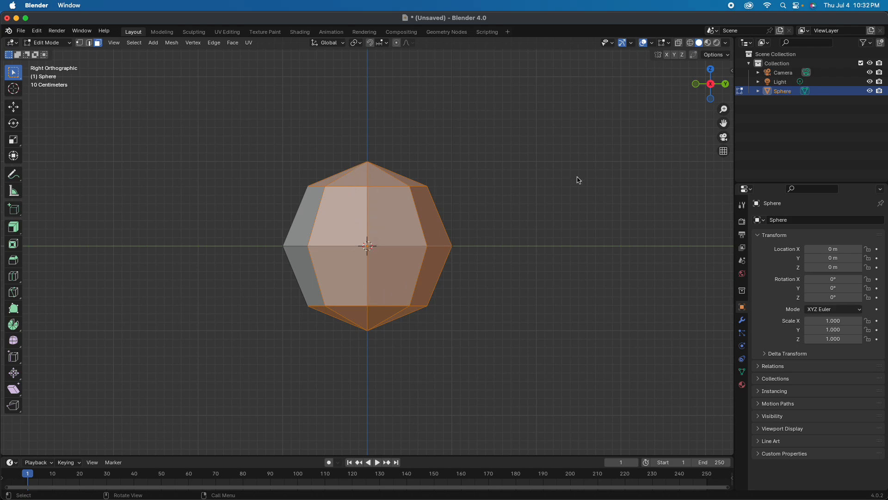
{"action": "middle_click_drag", "start_coordinate": [550, 188], "coordinate": [418, 213]}
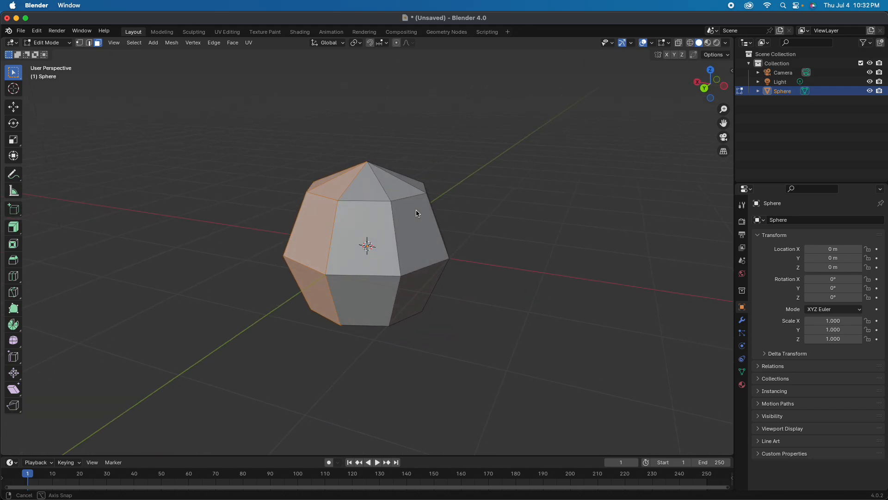
{"action": "middle_click_drag", "start_coordinate": [418, 213], "coordinate": [418, 213]}
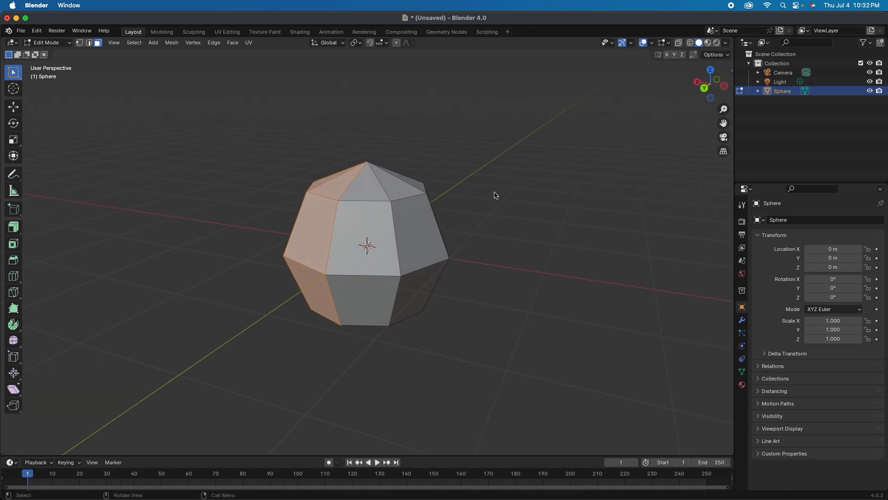
{"action": "left_click", "coordinate": [696, 82]}
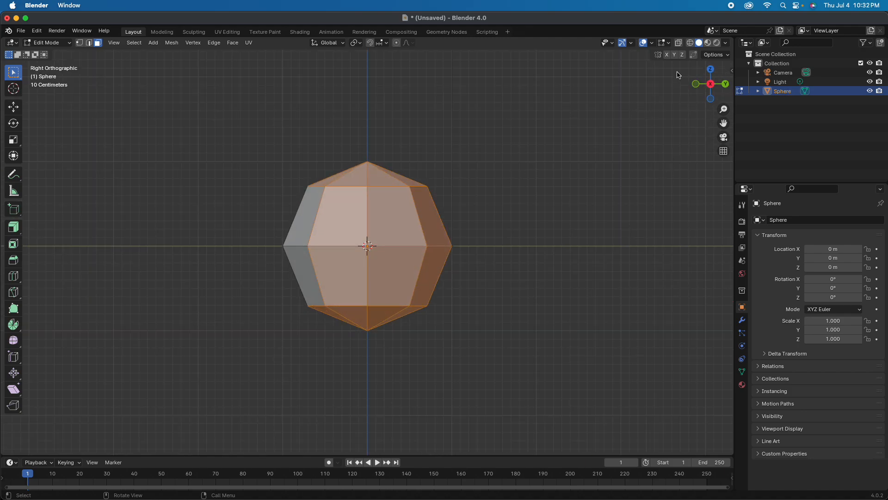
Enable X-ray, select all faces on the sphere's +Y half, front and back, and delete those faces.
{"action": "left_click", "coordinate": [681, 45]}
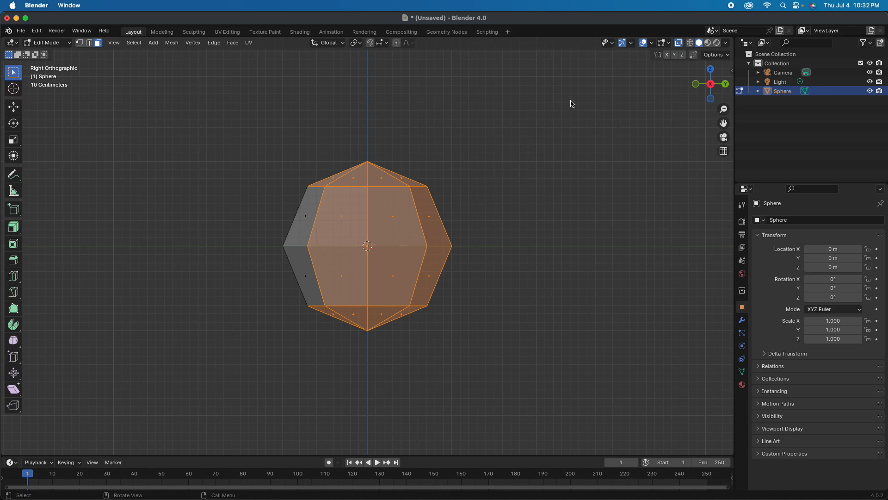
{"action": "left_click_drag", "start_coordinate": [619, 80], "coordinate": [372, 387]}
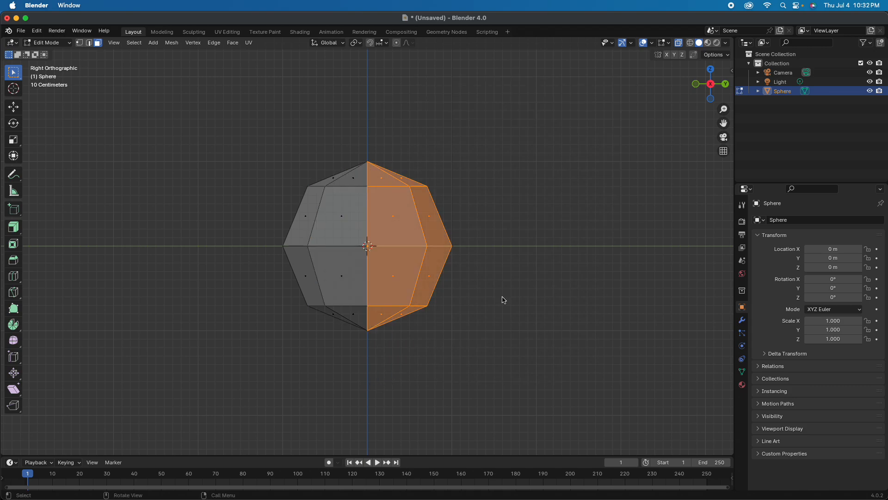
{"action": "mouse_move", "coordinate": [601, 216]}
{"action": "middle_mouse_down"}
{"action": "mouse_move", "coordinate": [593, 291]}
{"action": "mouse_move", "coordinate": [601, 207]}
{"action": "mouse_move", "coordinate": [600, 228]}
{"action": "middle_mouse_up"}
{"action": "left_click", "coordinate": [710, 84]}
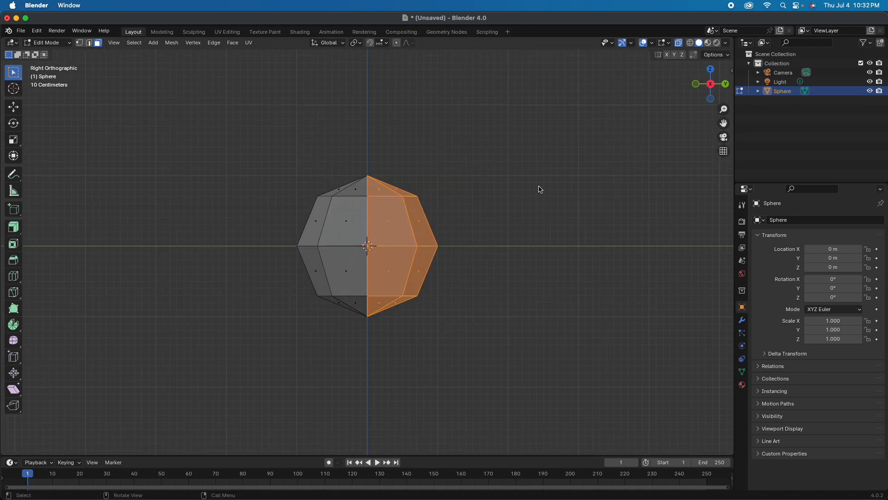
{"action": "key", "text": "x"}
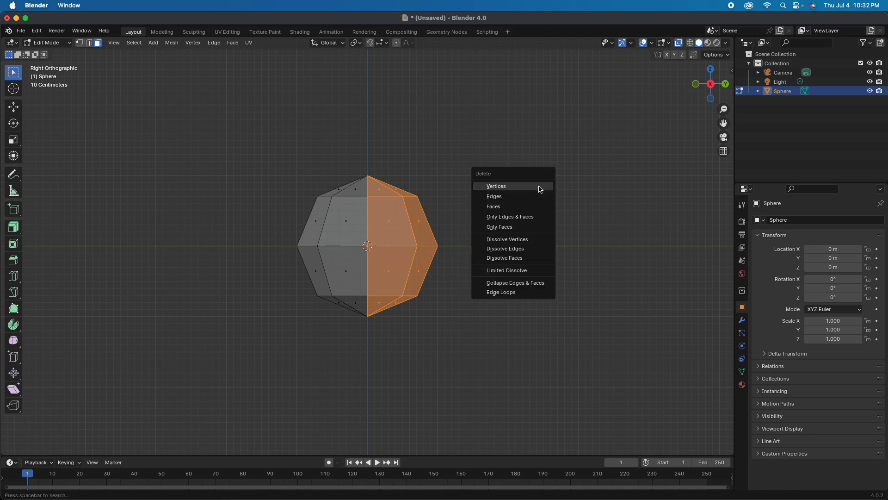
{"action": "left_click", "coordinate": [517, 207]}
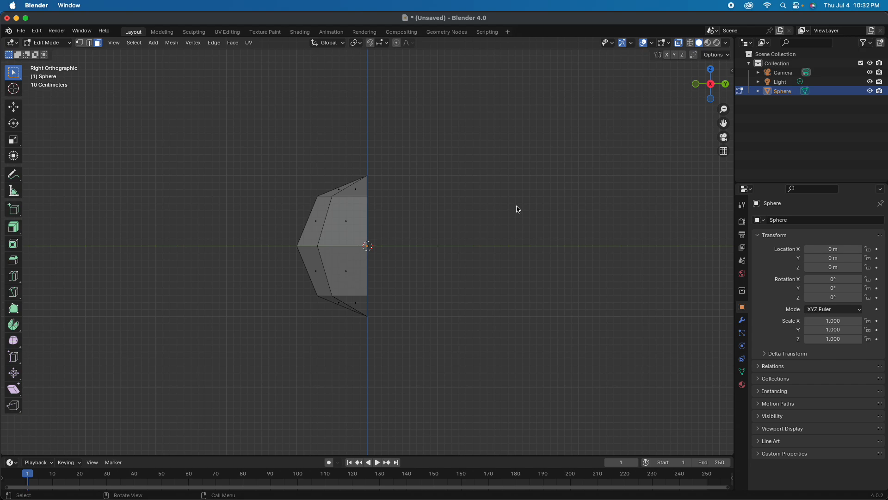
Turn off X-ray and return the half-sphere to Object Mode.
{"action": "left_click", "coordinate": [679, 44]}
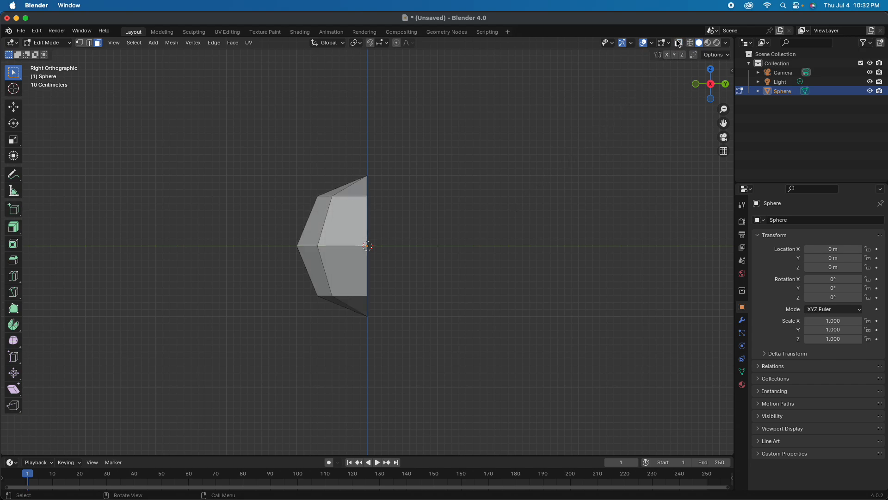
{"action": "middle_click_drag", "start_coordinate": [541, 214], "coordinate": [514, 246]}
{"action": "left_click", "coordinate": [66, 43]}
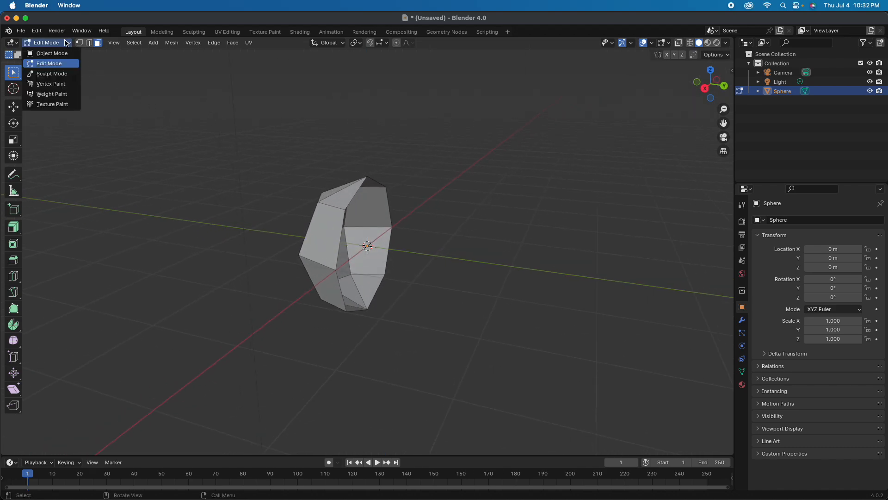
{"action": "left_click", "coordinate": [52, 53]}
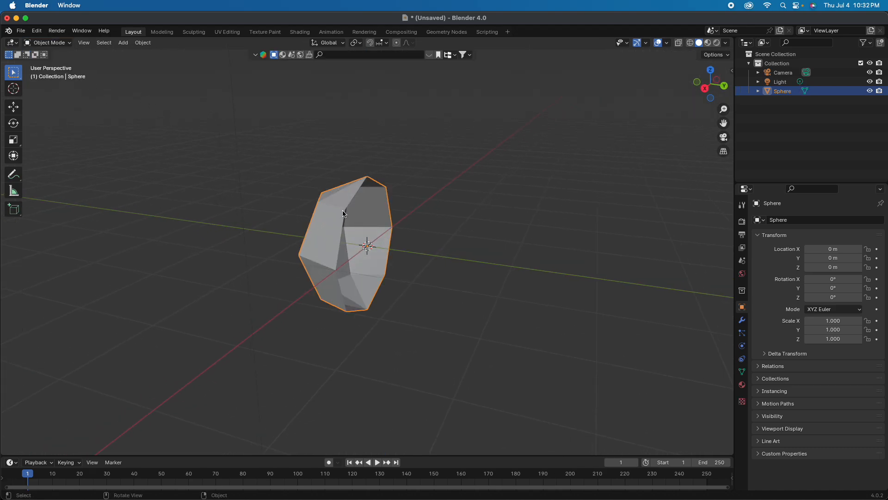
Add a Mirror modifier to the half-sphere using only the Y axis, and collapse its settings.
{"action": "middle_click_drag", "start_coordinate": [345, 214], "coordinate": [446, 206]}
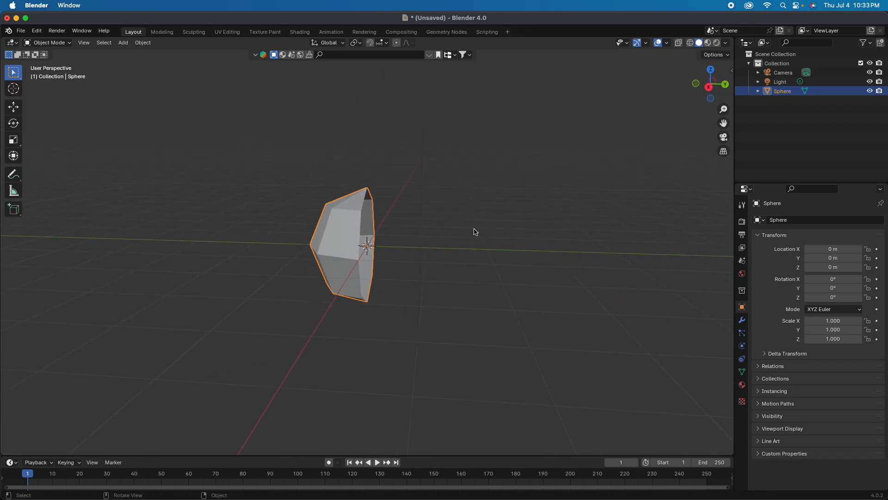
{"action": "left_click", "coordinate": [743, 323]}
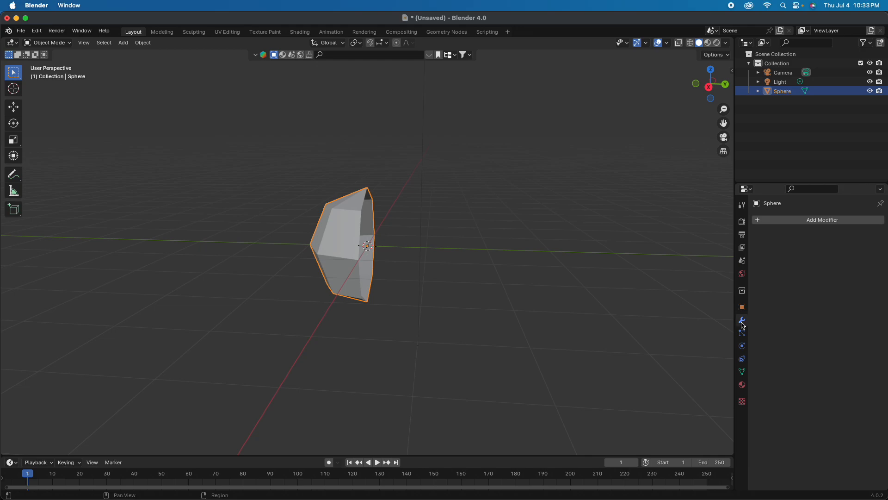
{"action": "left_click", "coordinate": [817, 221]}
{"action": "mouse_move", "coordinate": [818, 225]}
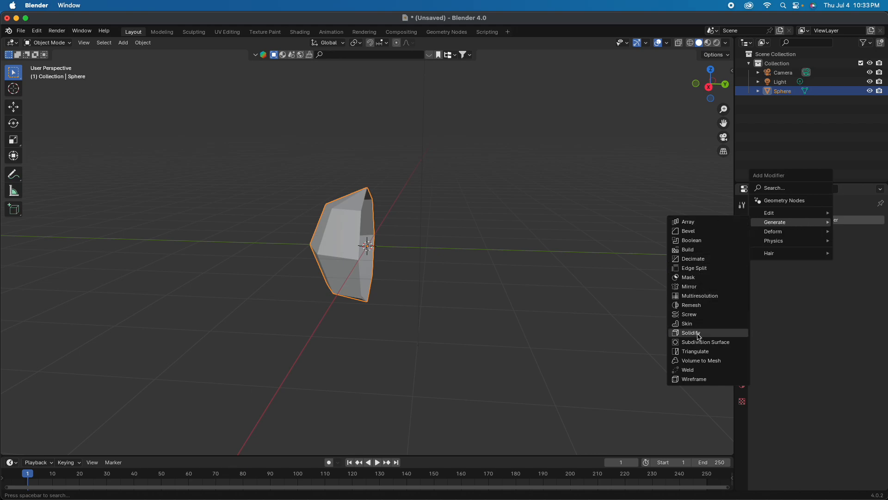
{"action": "left_click", "coordinate": [697, 287]}
{"action": "middle_click_drag", "start_coordinate": [414, 253], "coordinate": [423, 252]}
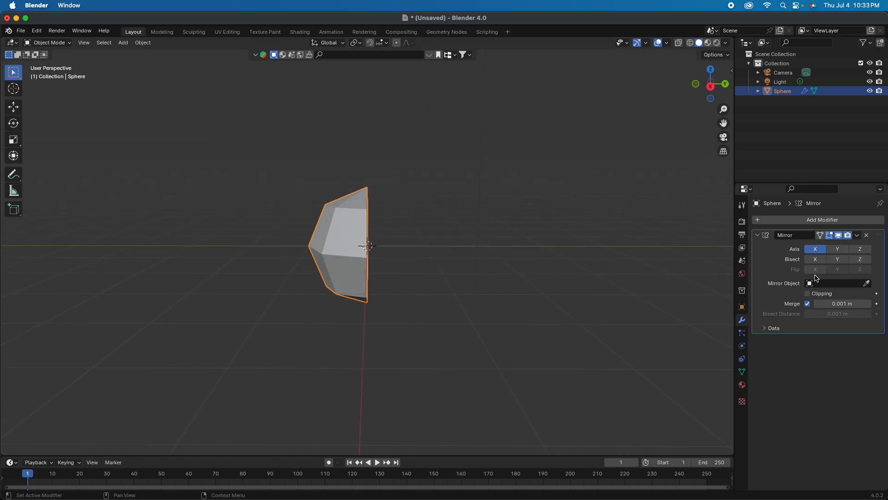
{"action": "left_click", "coordinate": [817, 251]}
{"action": "left_click", "coordinate": [817, 251]}
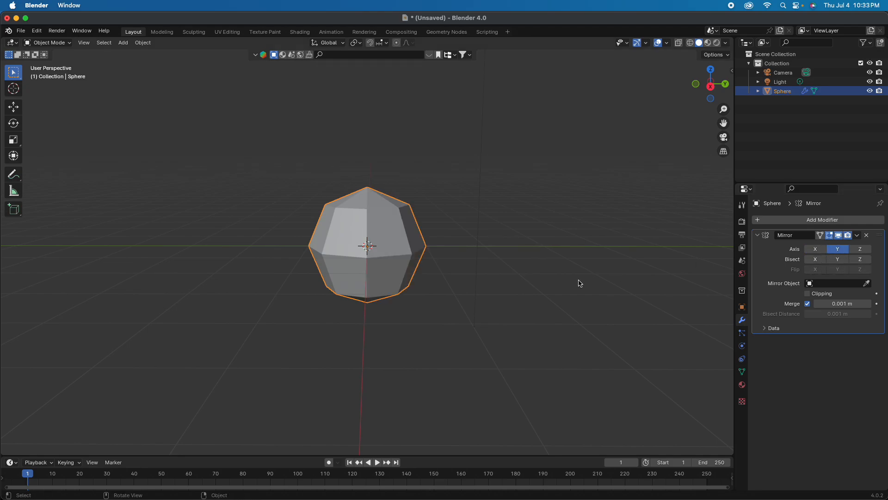
{"action": "middle_click_drag", "start_coordinate": [578, 282], "coordinate": [527, 283]}
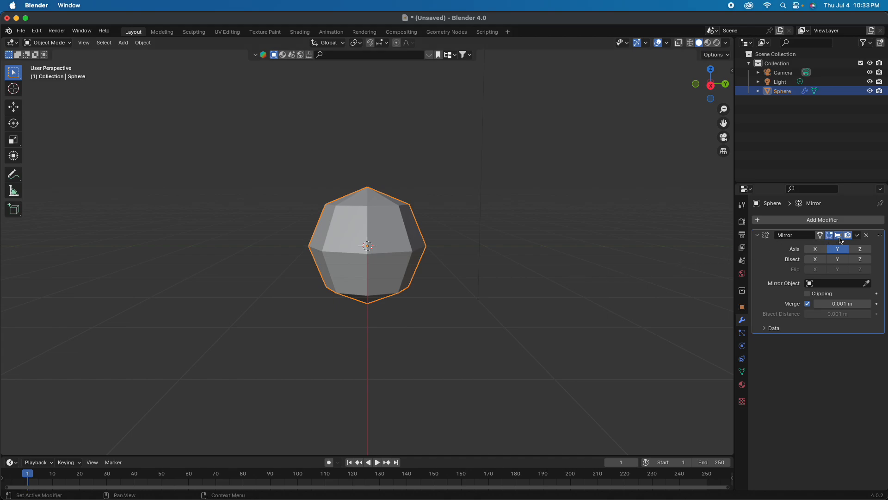
{"action": "left_click", "coordinate": [759, 235]}
{"action": "left_click", "coordinate": [759, 236]}
{"action": "left_click", "coordinate": [759, 236]}
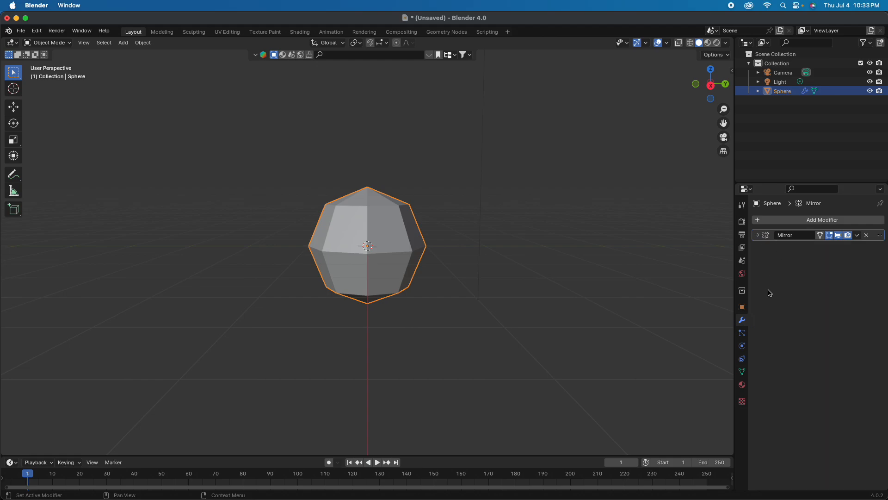
Add a Subdivision Surface modifier to the sphere with viewport levels set to 2.
{"action": "left_click", "coordinate": [762, 221]}
{"action": "mouse_move", "coordinate": [763, 223]}
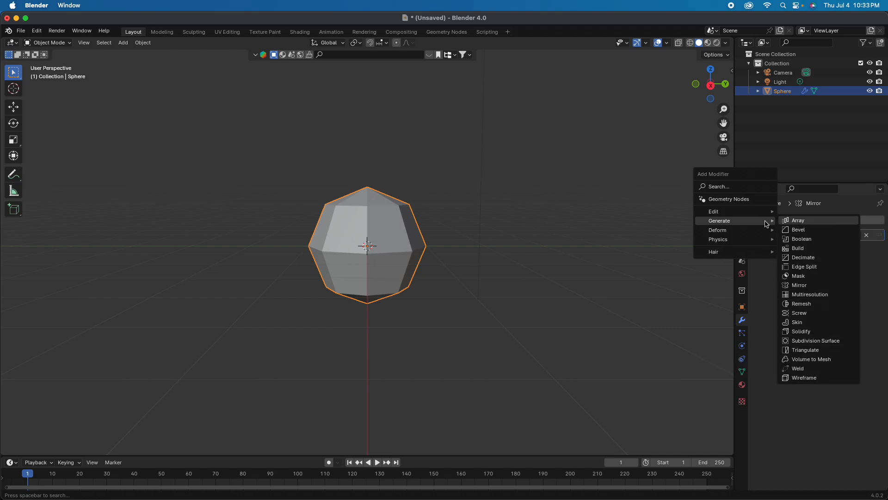
{"action": "left_click", "coordinate": [816, 341]}
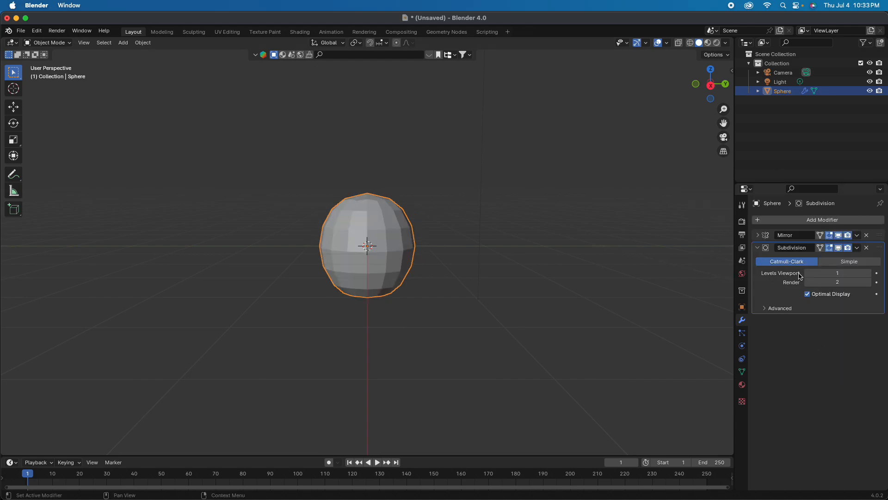
{"action": "left_click", "coordinate": [870, 273]}
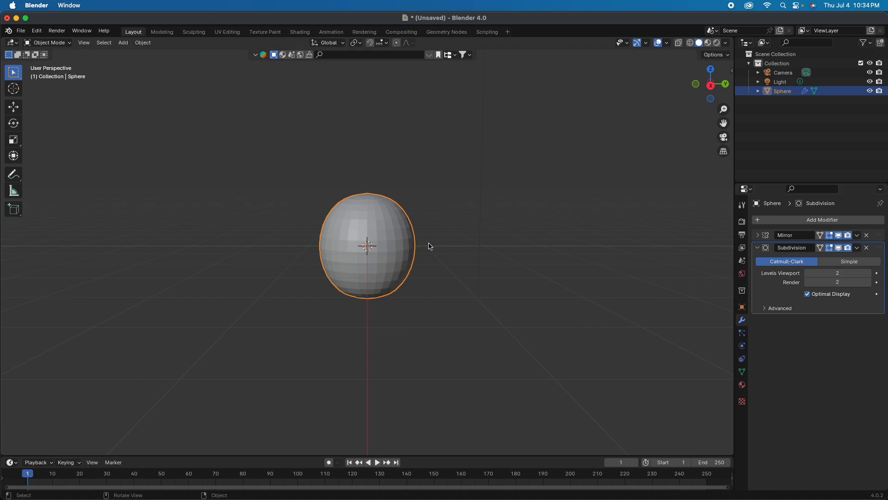
Apply Shade Smooth to the sphere and collapse the Subdivision modifier's settings.
{"action": "right_click", "coordinate": [379, 220]}
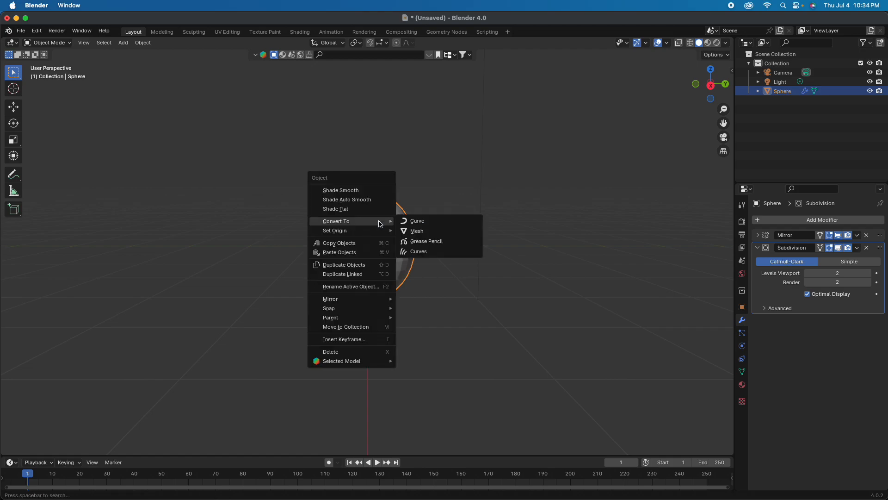
{"action": "left_click", "coordinate": [368, 191]}
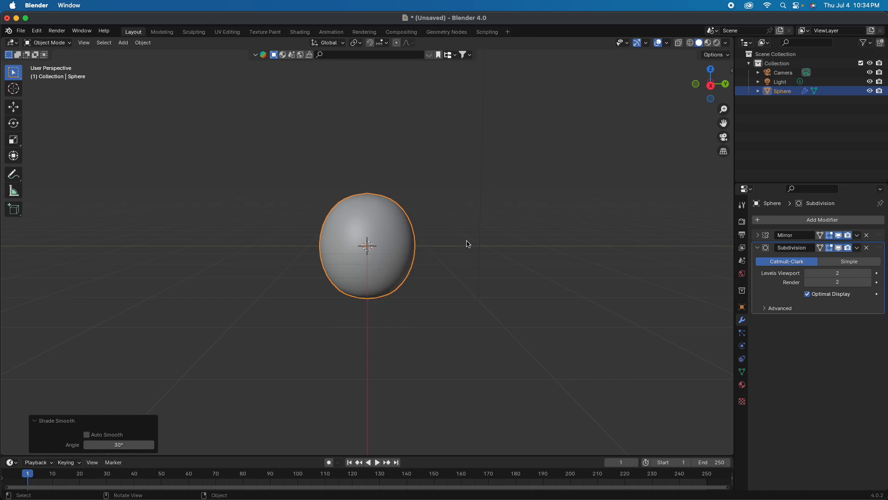
{"action": "left_click", "coordinate": [758, 248]}
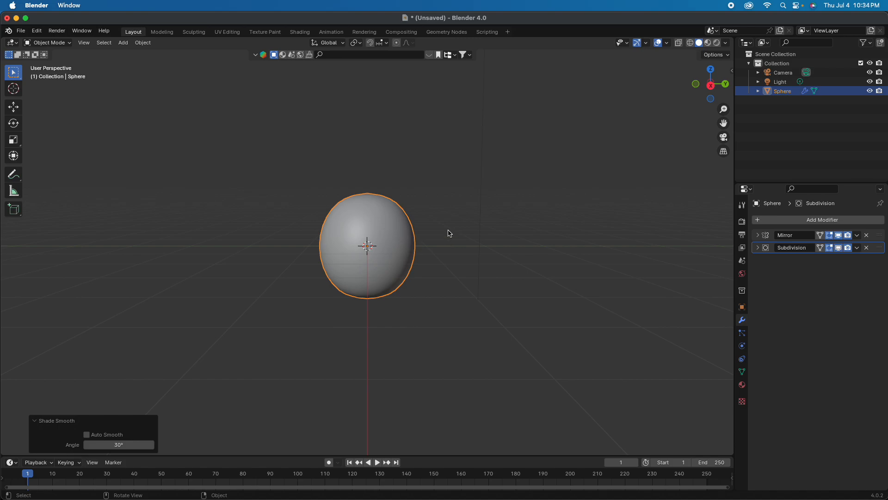
Enter Edit Mode on the sphere and select the upper outer side face of the half-sphere in face select mode.
{"action": "left_click", "coordinate": [50, 42]}
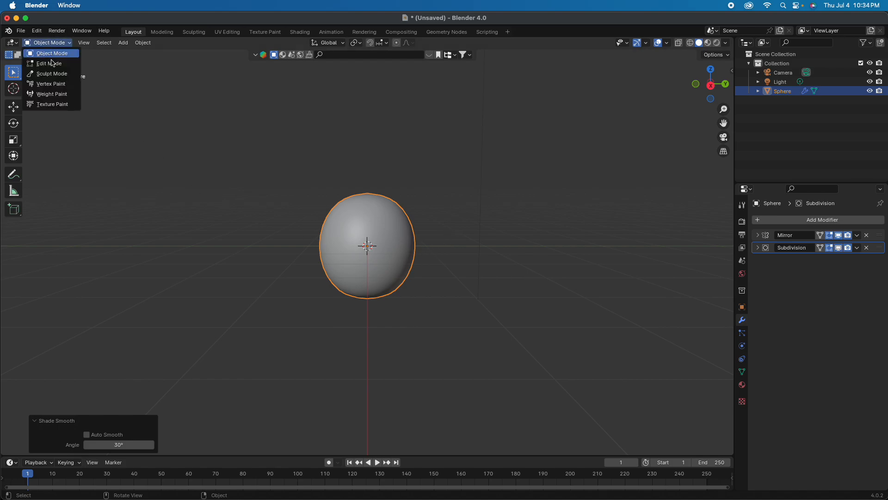
{"action": "left_click", "coordinate": [50, 64]}
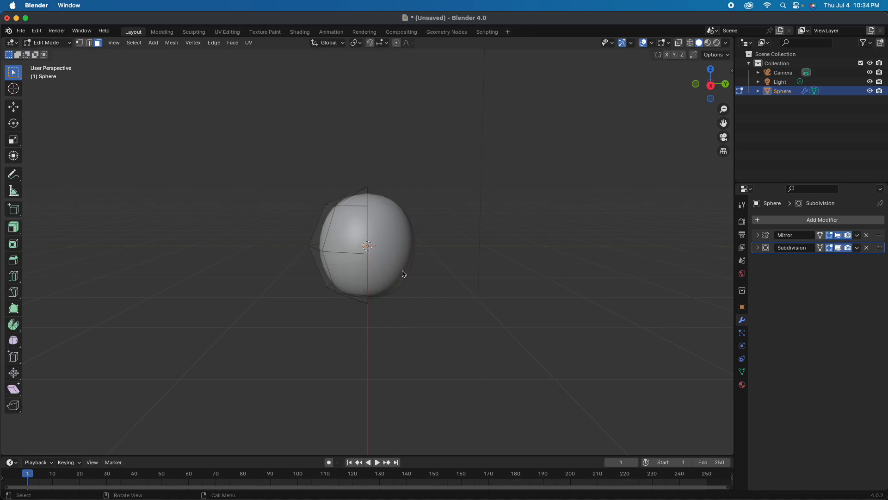
{"action": "scroll", "coordinate": [401, 262], "scroll_direction": "up", "scroll_amount": 4}
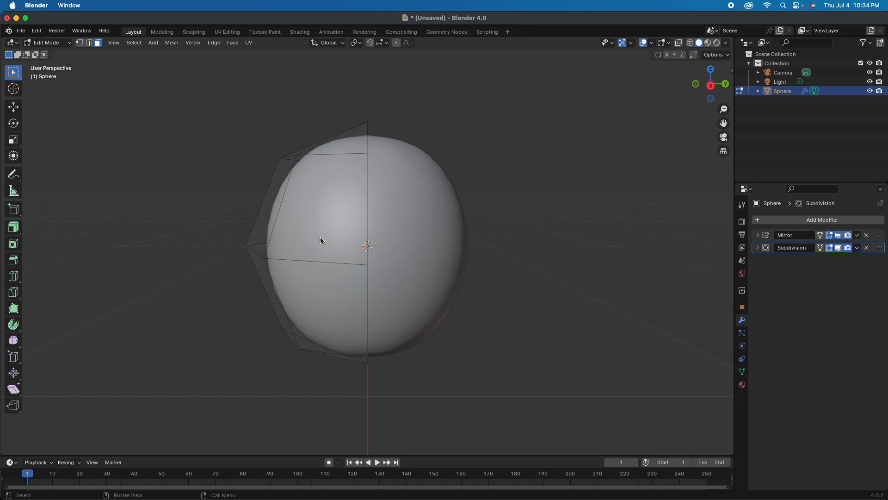
{"action": "middle_click_drag", "start_coordinate": [320, 237], "coordinate": [279, 209]}
{"action": "left_click", "coordinate": [279, 212]}
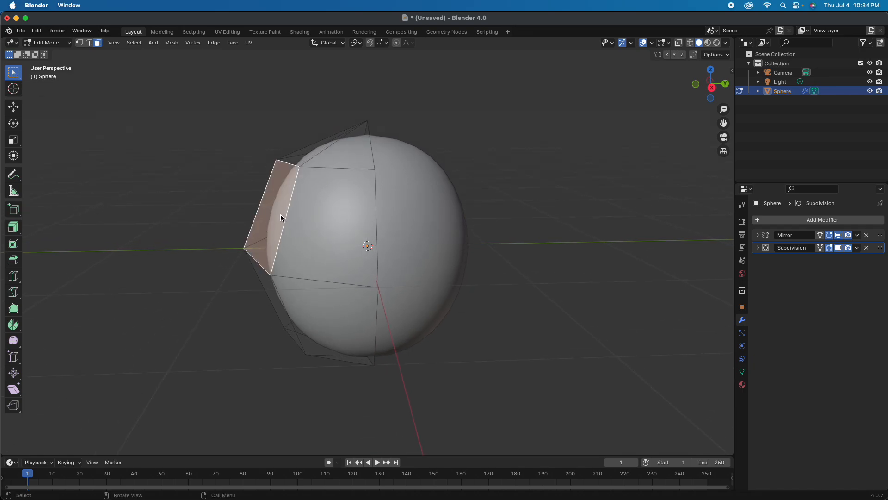
{"action": "left_click", "coordinate": [79, 42]}
{"action": "middle_click_drag", "start_coordinate": [242, 159], "coordinate": [185, 138]}
{"action": "left_click", "coordinate": [98, 43]}
{"action": "middle_click_drag", "start_coordinate": [272, 217], "coordinate": [262, 219]}
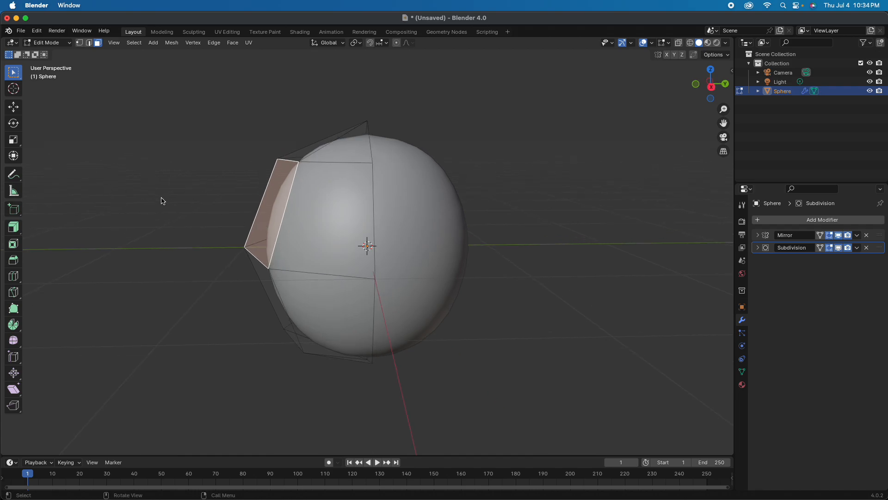
Extrude the selected side face outward about 0.53 m to start an arm, and scale its end to about 0.67.
{"action": "key", "text": "e"}
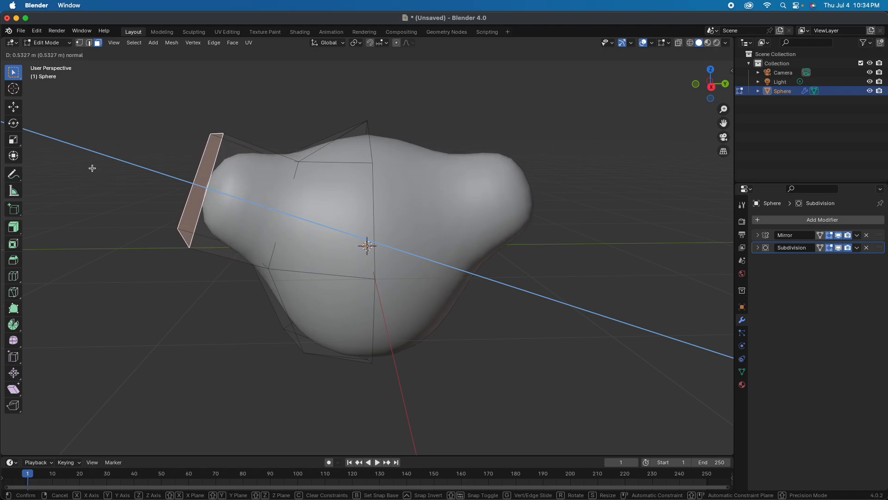
{"action": "left_click", "coordinate": [92, 168]}
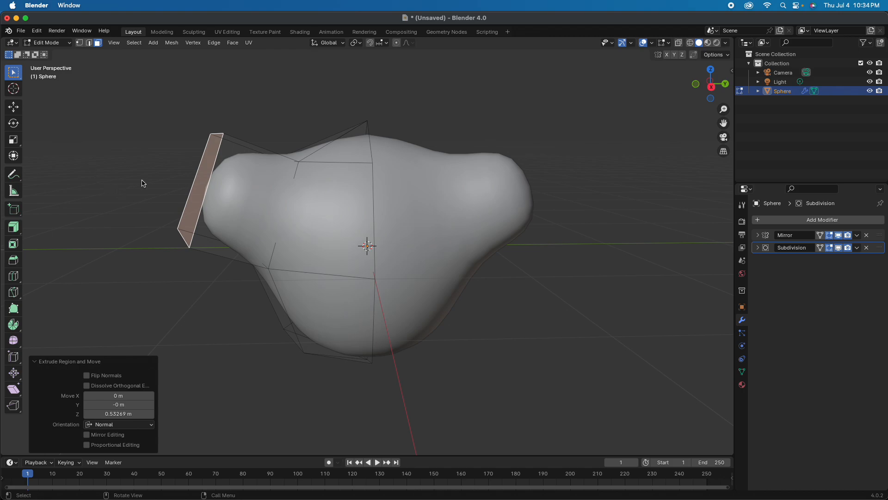
{"action": "key", "text": "s"}
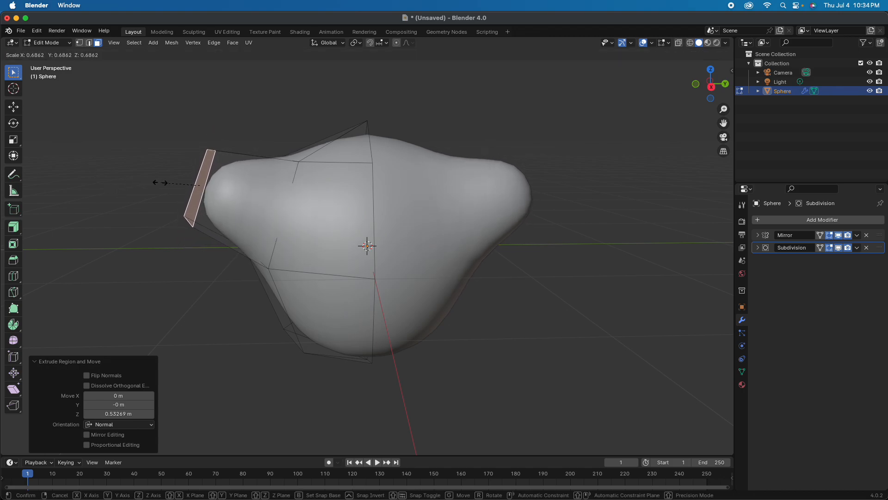
{"action": "left_click", "coordinate": [154, 239]}
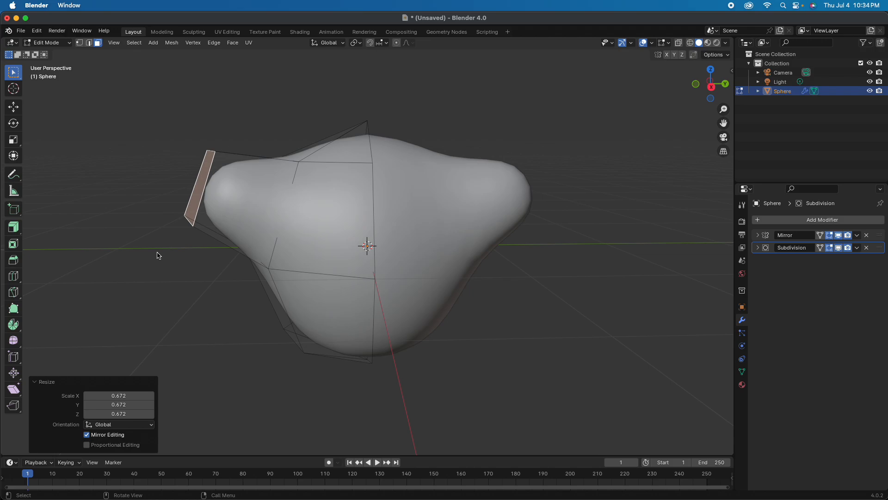
Extrude the arm's end face a further 0.5 m or so and scale it to about 0.78.
{"action": "key", "text": "e"}
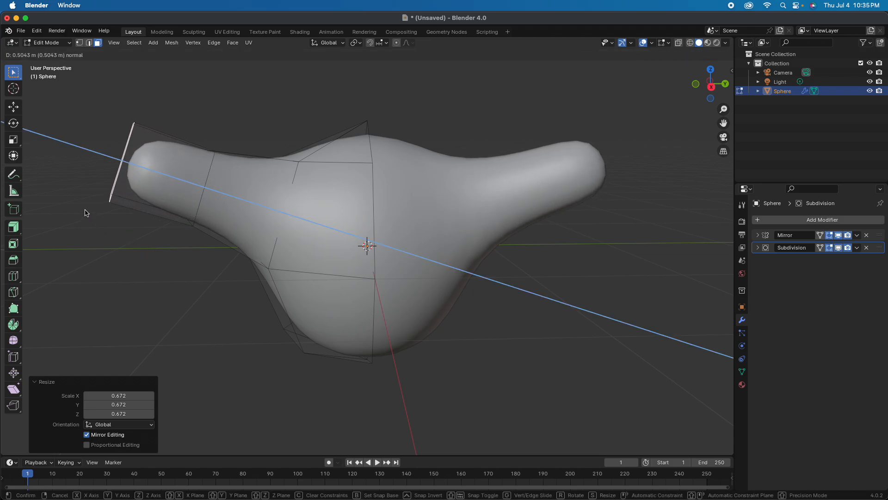
{"action": "left_click", "coordinate": [85, 210]}
{"action": "middle_click_drag", "start_coordinate": [99, 236], "coordinate": [121, 238]}
{"action": "scroll", "coordinate": [122, 237], "scroll_direction": "up", "scroll_amount": 3}
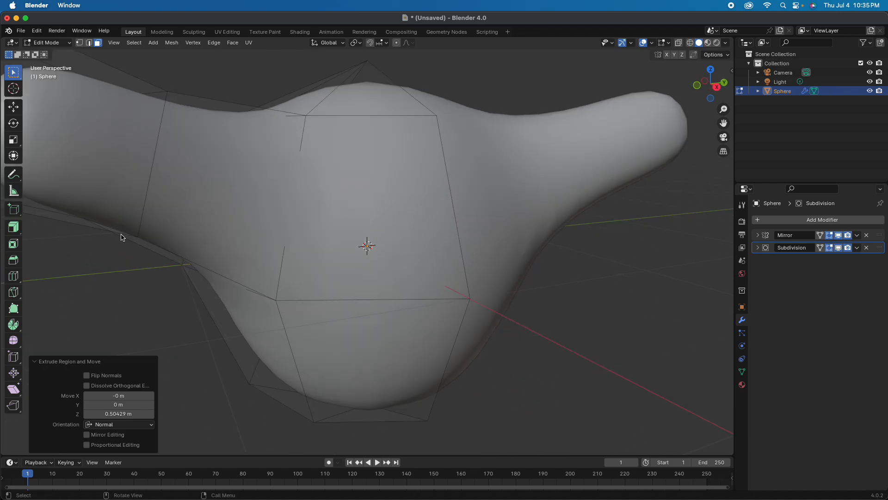
{"action": "scroll", "coordinate": [123, 237], "scroll_direction": "down", "scroll_amount": 1}
{"action": "scroll", "coordinate": [122, 237], "scroll_direction": "down", "scroll_amount": 1}
{"action": "key", "text": "s"}
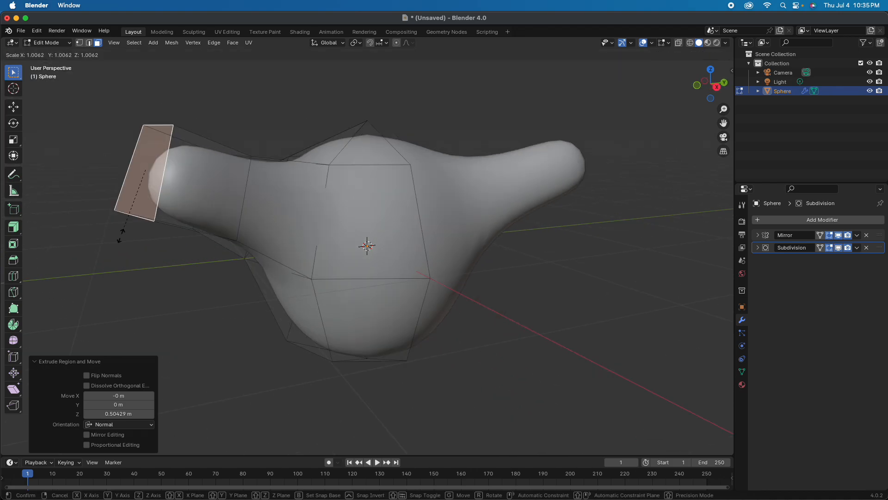
{"action": "left_click", "coordinate": [130, 223]}
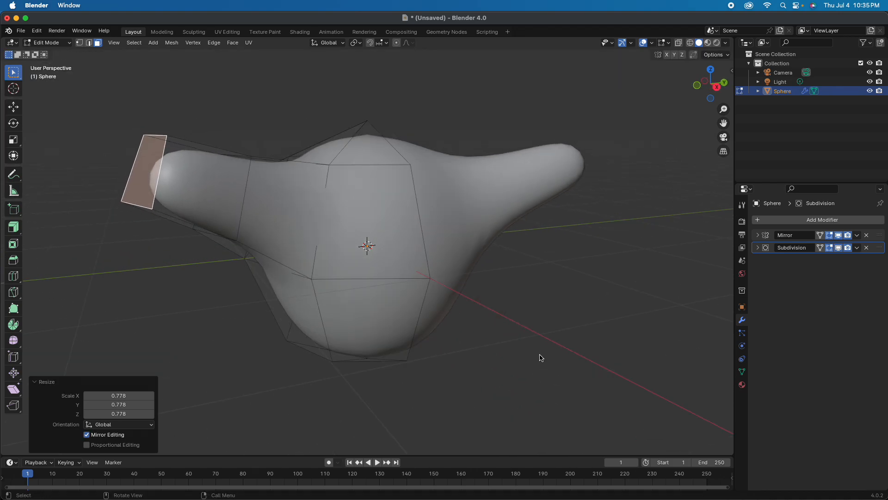
Select the underside face of the body, extrude it about 0.56 m to start a leg, and scale it to about 0.71.
{"action": "middle_click_drag", "start_coordinate": [551, 362], "coordinate": [525, 294]}
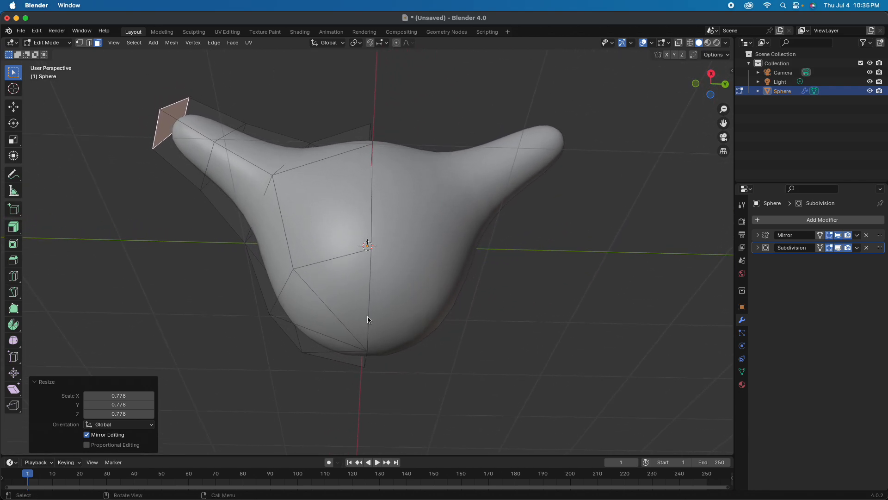
{"action": "left_click", "coordinate": [325, 320]}
{"action": "middle_click_drag", "start_coordinate": [527, 390], "coordinate": [522, 426]}
{"action": "key", "text": "e"}
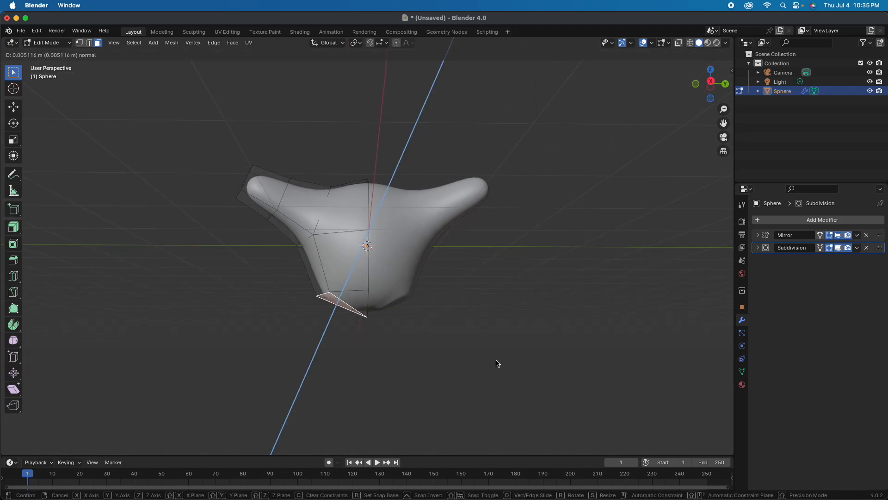
{"action": "left_click", "coordinate": [468, 390]}
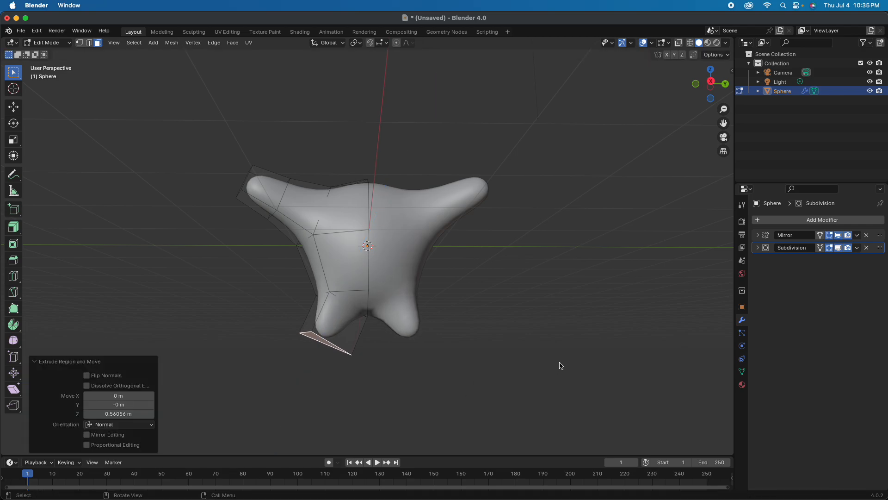
{"action": "key", "text": "s"}
{"action": "left_click", "coordinate": [488, 360]}
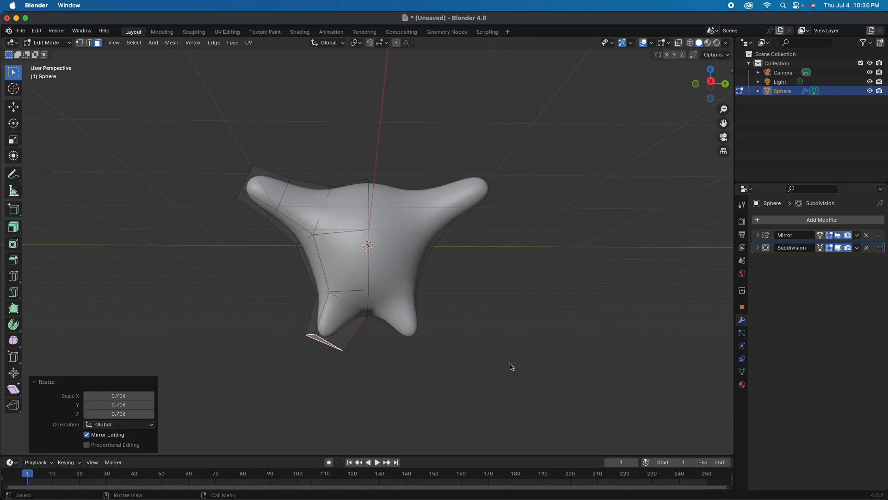
Lengthen the leg by extruding its end face about 0.47 m, and scale the end to about 0.87.
{"action": "key", "text": "e"}
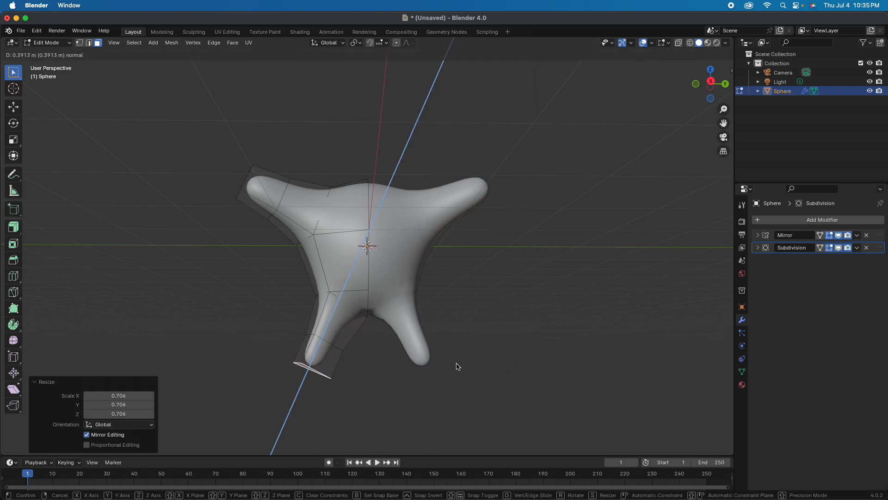
{"action": "left_click", "coordinate": [451, 370]}
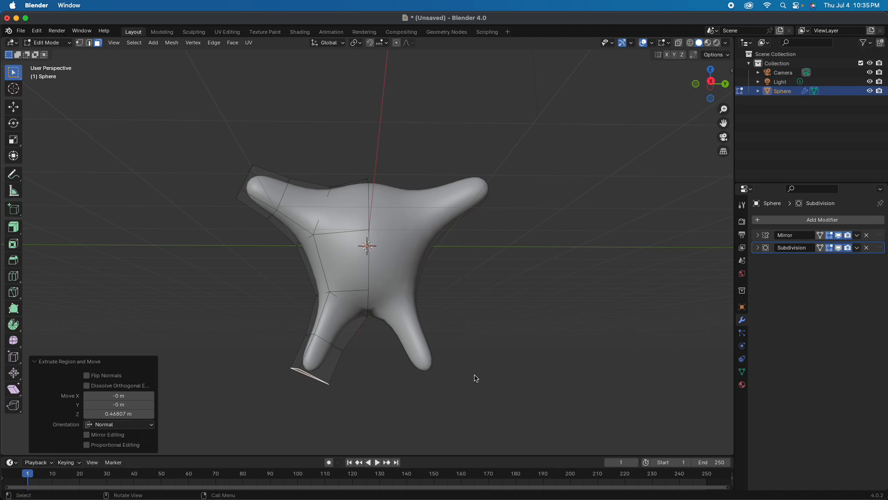
{"action": "key", "text": "s"}
{"action": "left_click", "coordinate": [458, 386]}
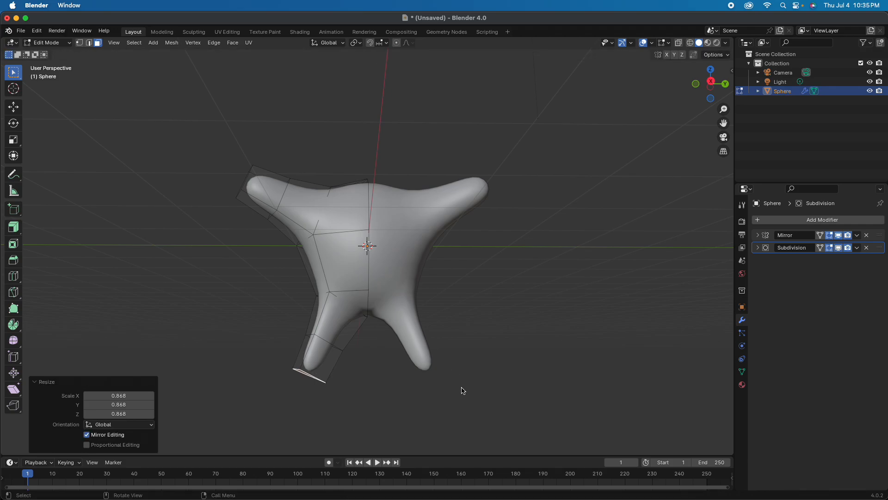
Extrude the leg's end face about 0.037 m to add a thin ankle segment.
{"action": "key", "text": "e"}
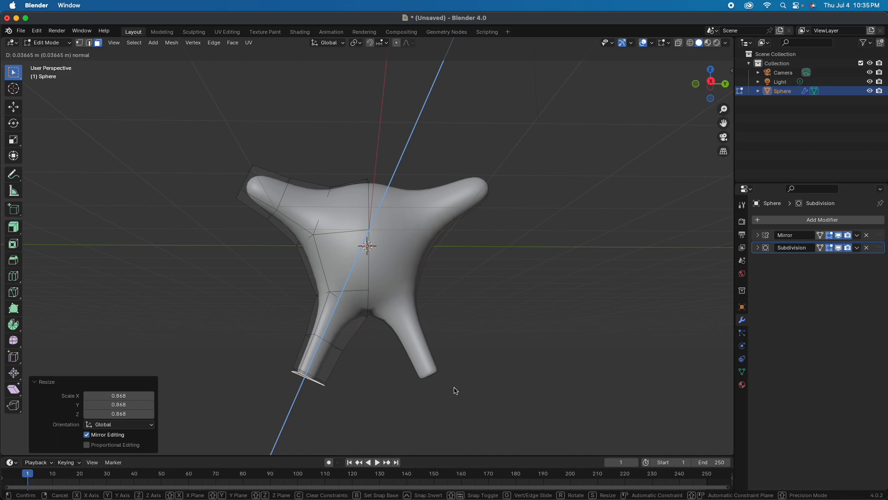
{"action": "left_click", "coordinate": [455, 389]}
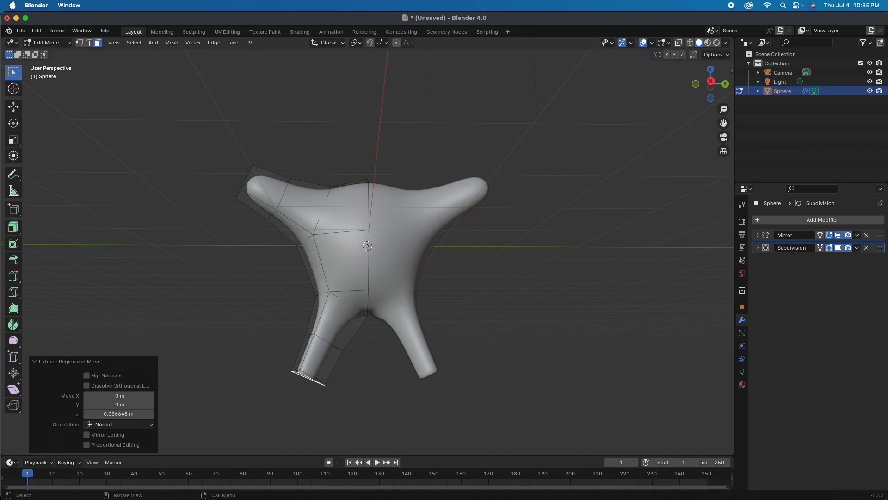
{"action": "key", "text": "s"}
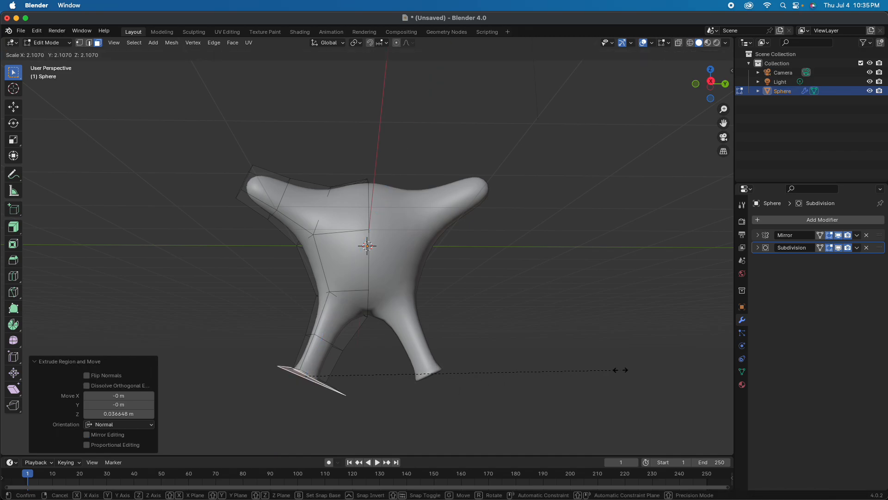
{"action": "key", "text": "y"}
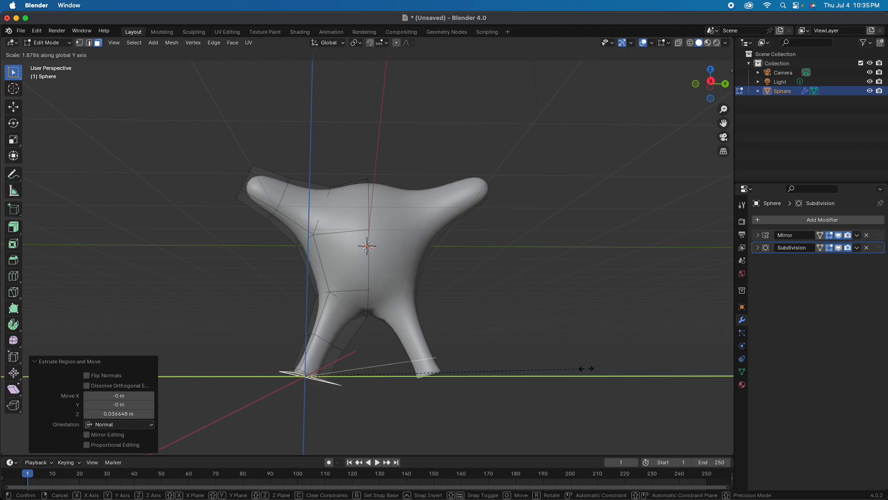
{"action": "key", "text": "x"}
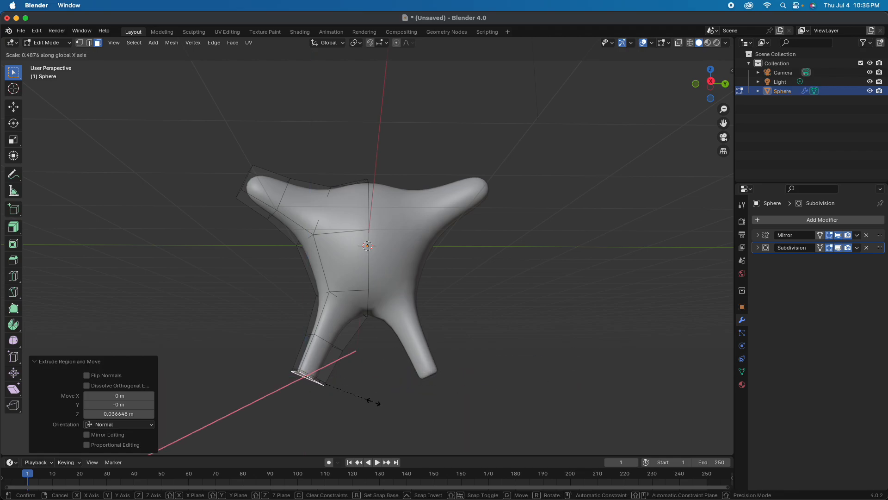
{"action": "left_click", "coordinate": [374, 402]}
Scale the leg's end face up to about 1.89 and extrude it about 0.11 m to form a foot.
{"action": "middle_click_drag", "start_coordinate": [382, 406], "coordinate": [458, 368]}
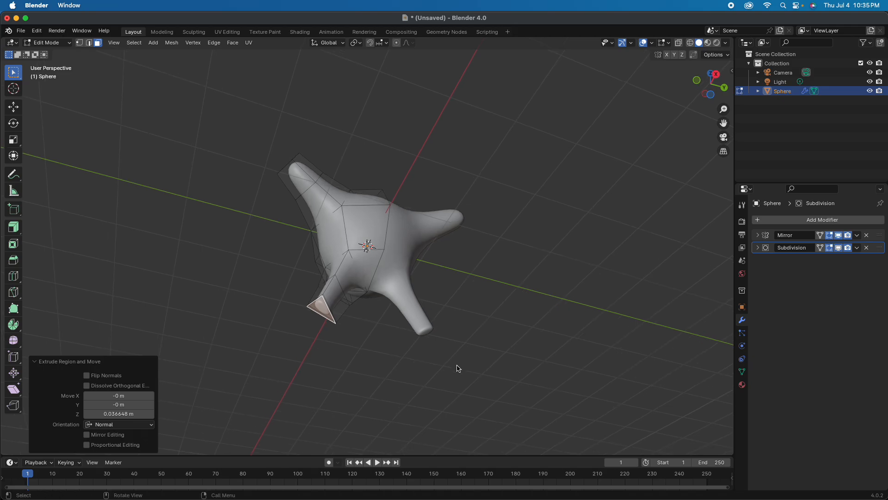
{"action": "key", "text": "s"}
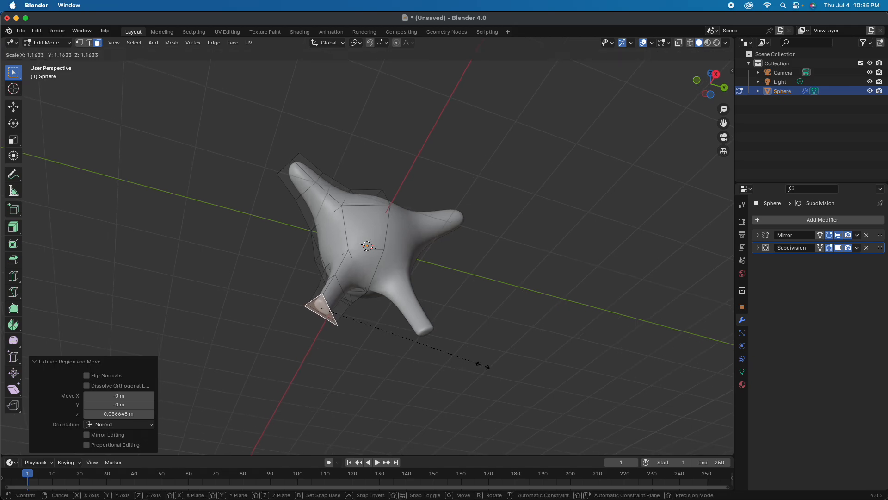
{"action": "left_click", "coordinate": [588, 363]}
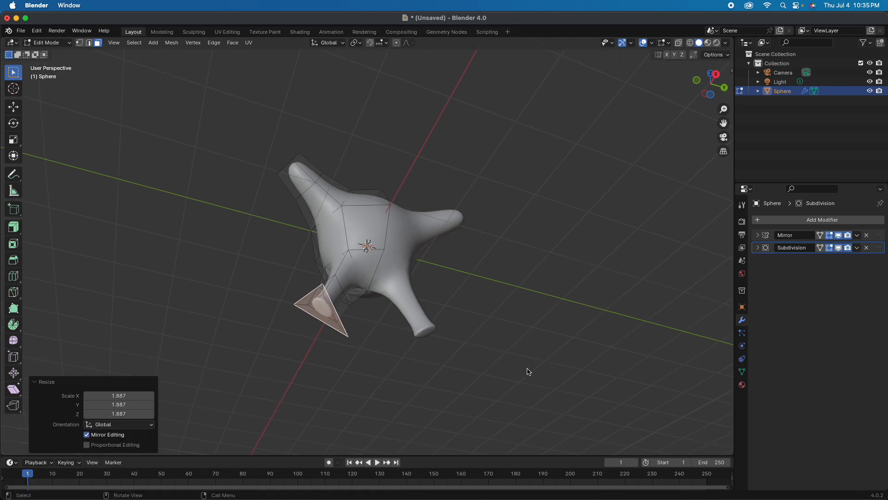
{"action": "middle_click_drag", "start_coordinate": [527, 370], "coordinate": [518, 386]}
{"action": "key", "text": "e"}
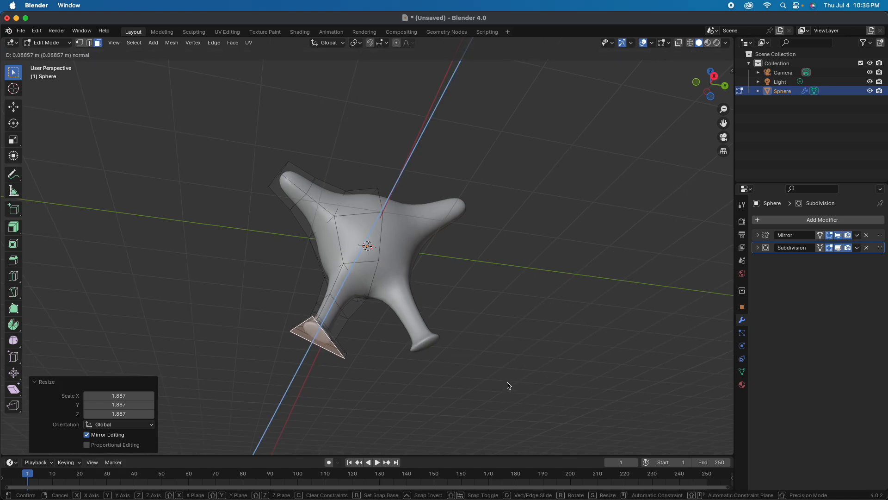
{"action": "left_click", "coordinate": [508, 387]}
{"action": "middle_click_drag", "start_coordinate": [504, 382], "coordinate": [474, 421]}
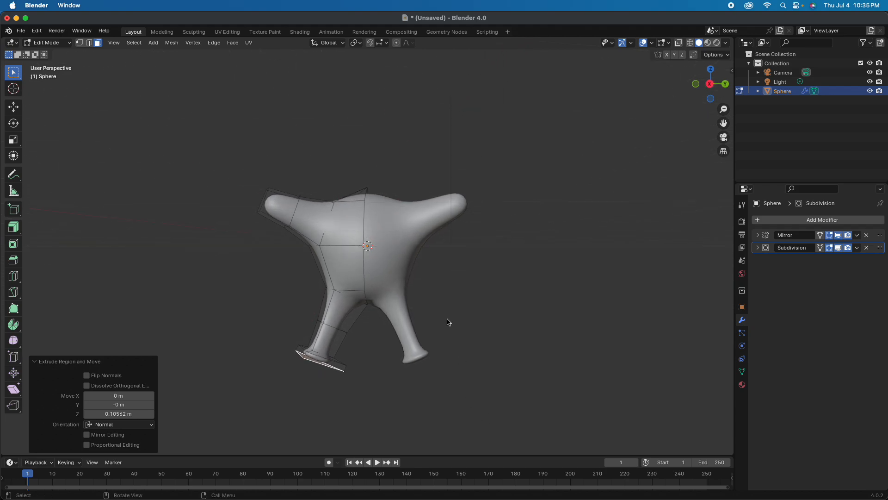
{"action": "mouse_move", "coordinate": [450, 316]}
{"action": "middle_mouse_down"}
{"action": "mouse_move", "coordinate": [456, 337]}
{"action": "mouse_move", "coordinate": [451, 331]}
{"action": "middle_mouse_up"}
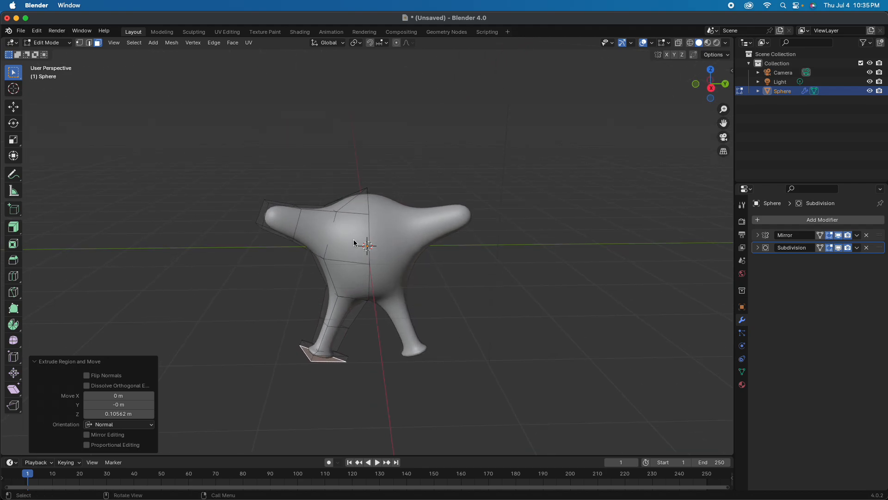
Select the upper front face of the body beside the mirror line and extrude it inward about 0.24 m.
{"action": "left_click", "coordinate": [363, 245]}
{"action": "middle_click_drag", "start_coordinate": [377, 272], "coordinate": [504, 260]}
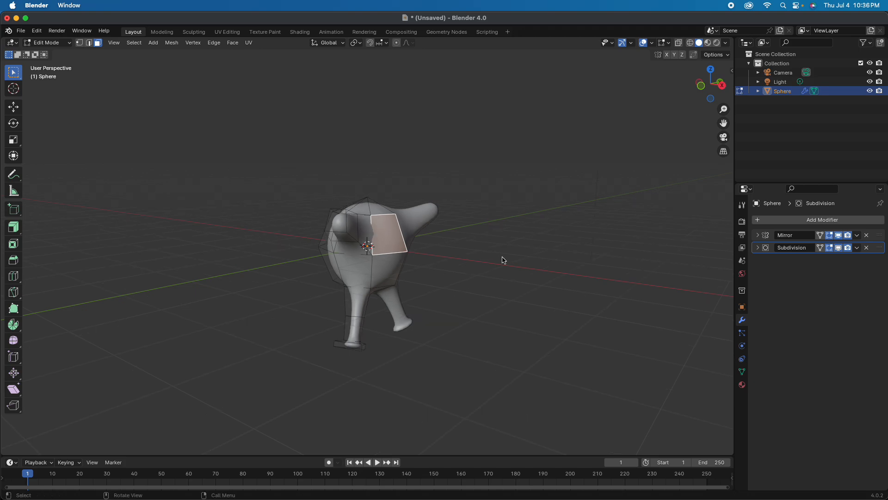
{"action": "key", "text": "e"}
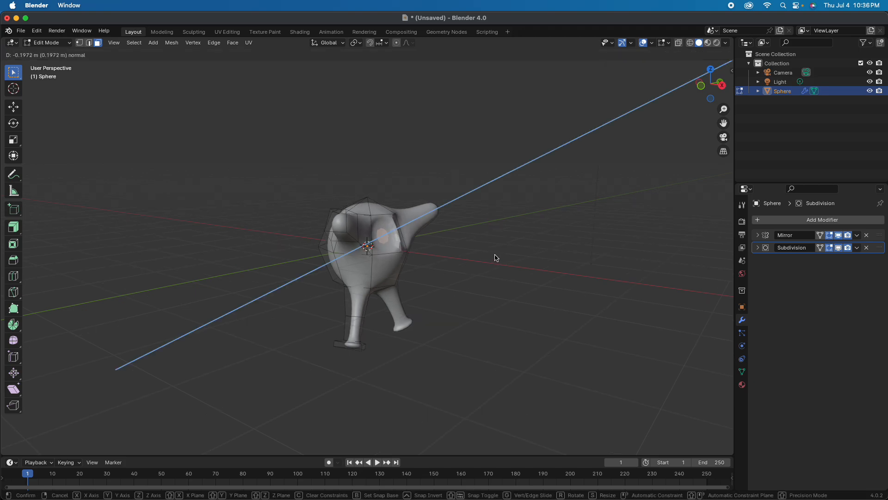
{"action": "left_click", "coordinate": [495, 258]}
{"action": "scroll", "coordinate": [495, 259], "scroll_direction": "up", "scroll_amount": 5}
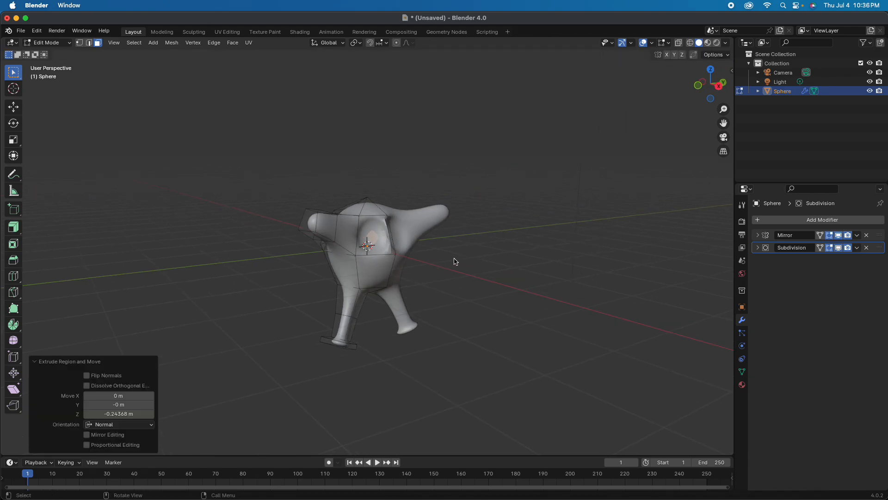
{"action": "left_click", "coordinate": [373, 232]}
{"action": "middle_click_drag", "start_coordinate": [480, 279], "coordinate": [489, 279]}
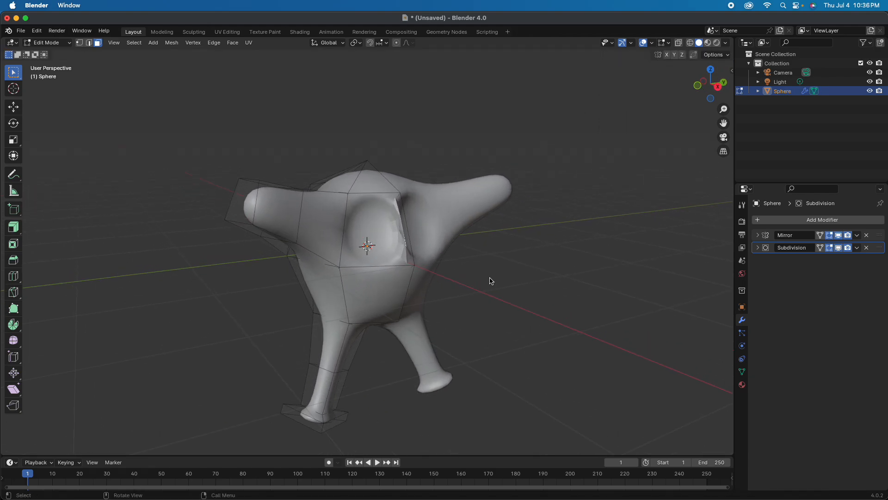
Scale the recessed front face down to about 0.49 to narrow the cavity.
{"action": "key", "text": "s"}
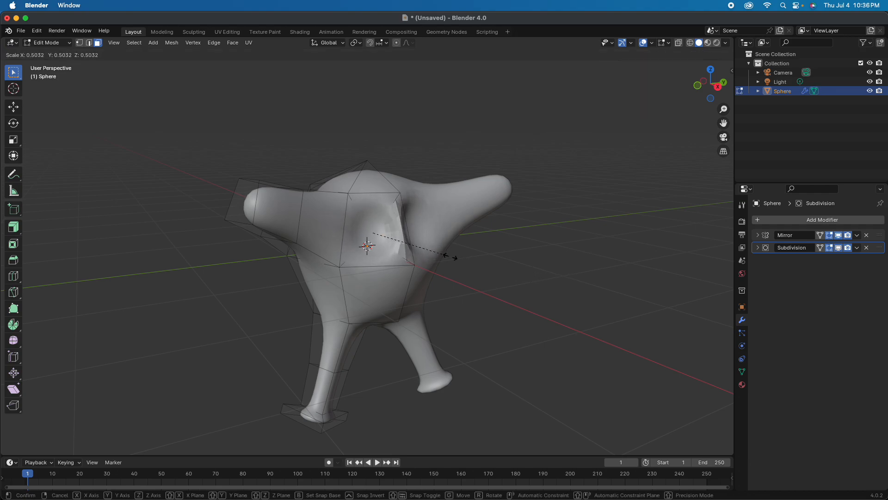
{"action": "left_click", "coordinate": [447, 255]}
{"action": "middle_click_drag", "start_coordinate": [543, 297], "coordinate": [500, 298]}
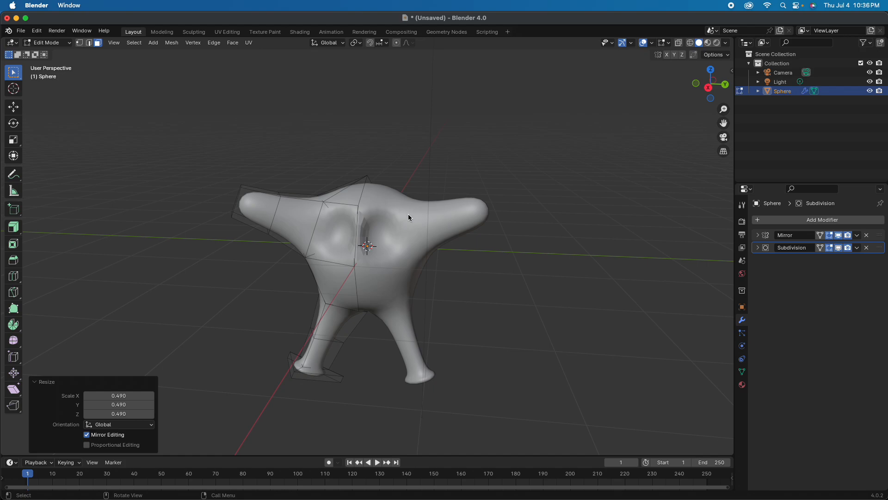
Cut across the triangular face on top of the head with the Knife tool, separating a small triangle at the head's peak.
{"action": "middle_click_drag", "start_coordinate": [421, 226], "coordinate": [366, 215]}
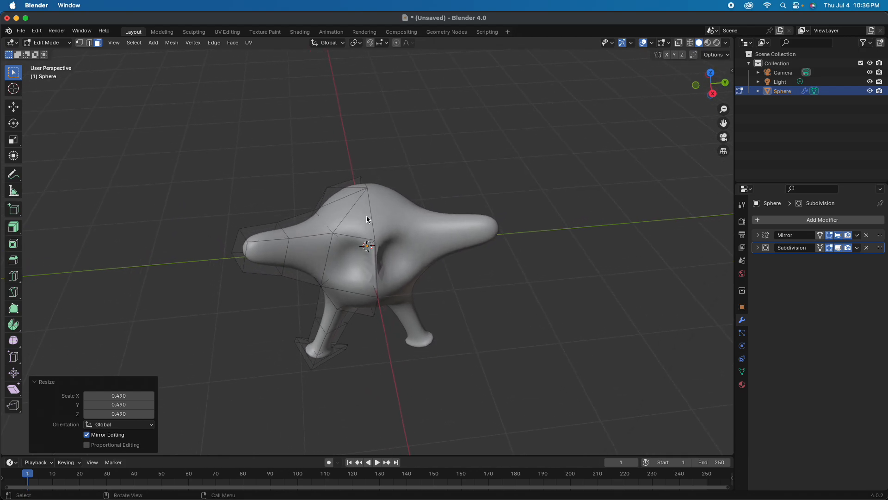
{"action": "left_click", "coordinate": [346, 204]}
{"action": "middle_click_drag", "start_coordinate": [527, 299], "coordinate": [526, 282]}
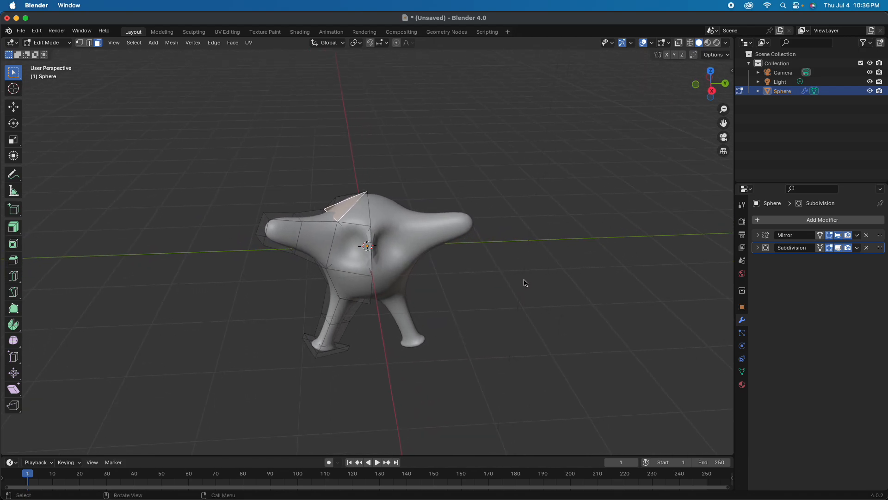
{"action": "scroll", "coordinate": [444, 254], "scroll_direction": "up", "scroll_amount": 5}
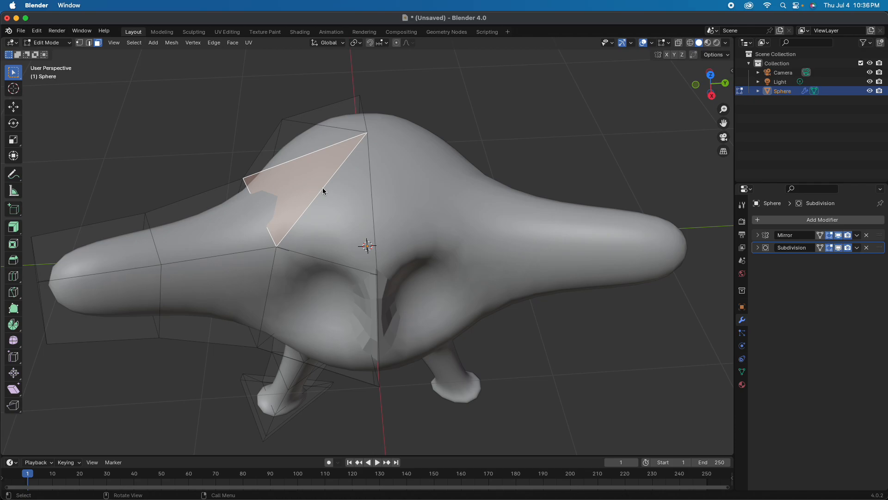
{"action": "left_click", "coordinate": [17, 293]}
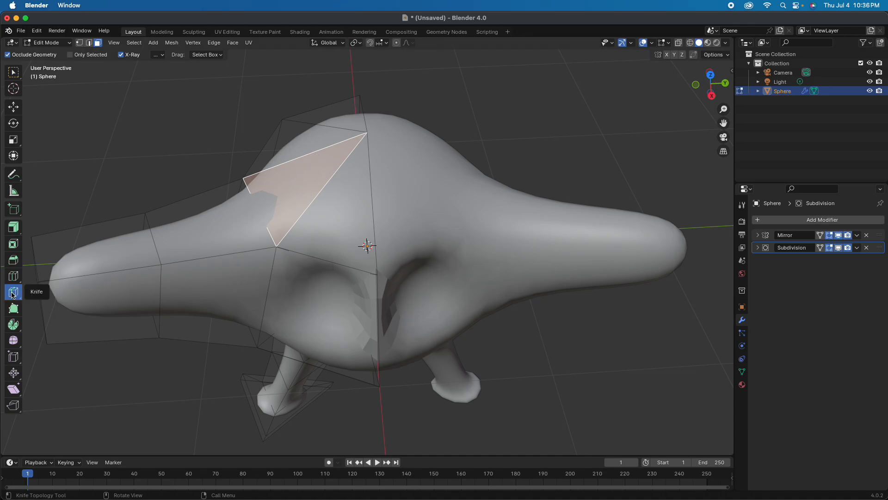
{"action": "left_click", "coordinate": [317, 151]}
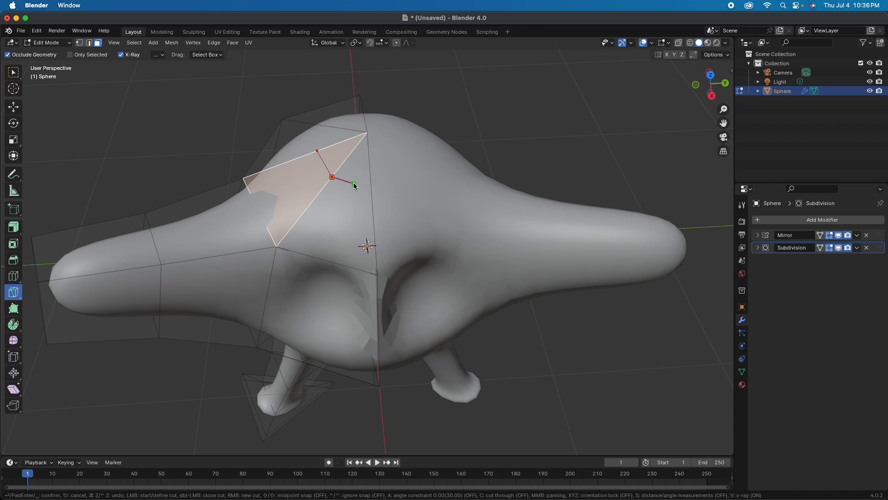
{"action": "key", "text": "Return"}
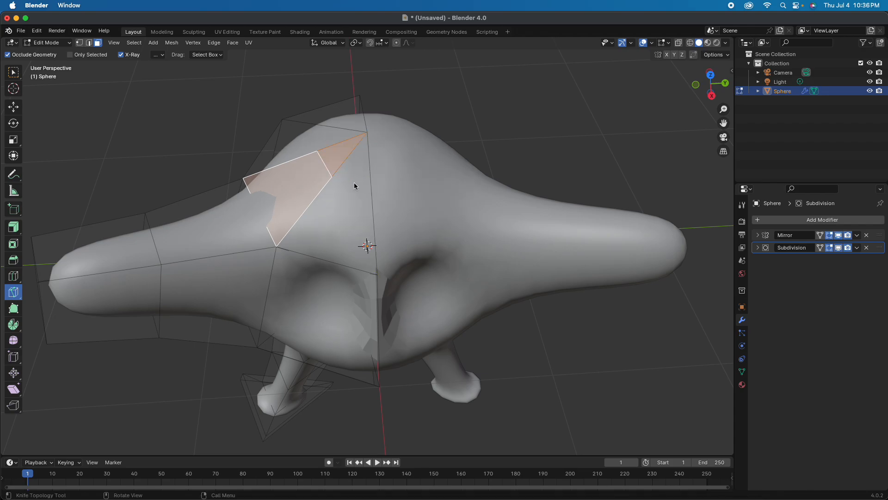
{"action": "left_click", "coordinate": [15, 76]}
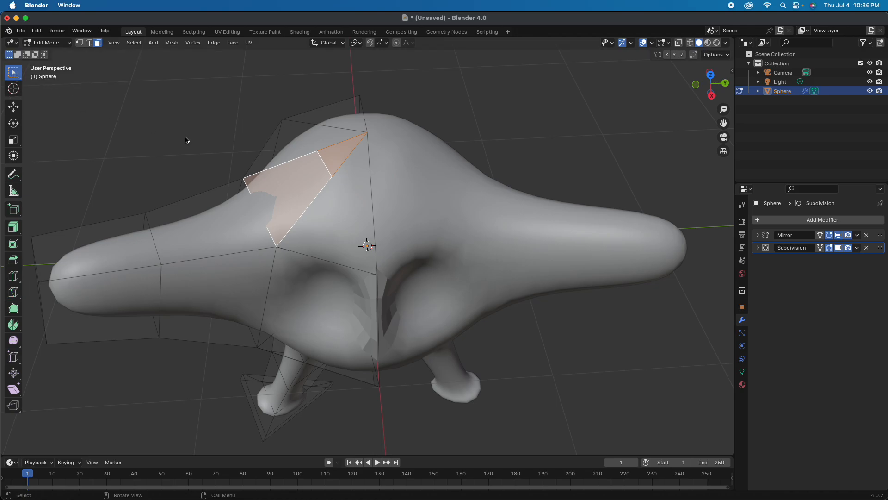
Select the small triangular face at the head's peak and extrude it about 0.50 m to start an antenna.
{"action": "left_click", "coordinate": [335, 161]}
{"action": "middle_click_drag", "start_coordinate": [428, 203], "coordinate": [425, 173]}
{"action": "key", "text": "e"}
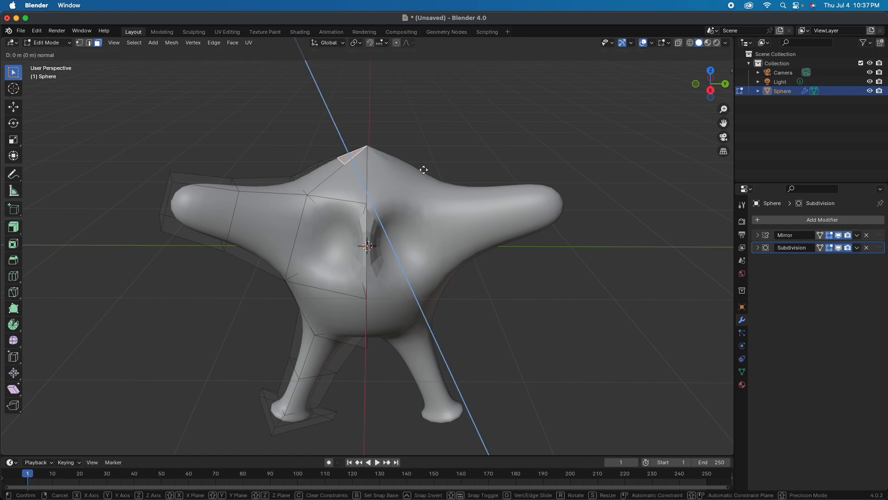
{"action": "left_click", "coordinate": [396, 122]}
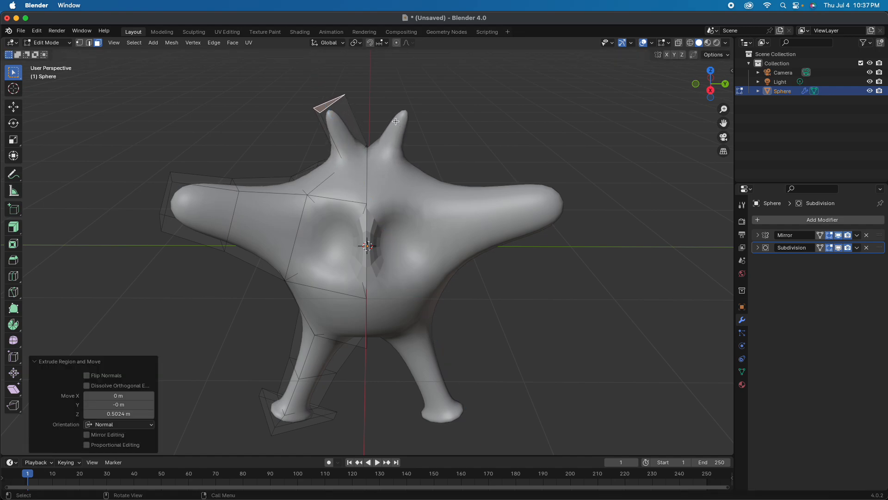
{"action": "key", "text": "e"}
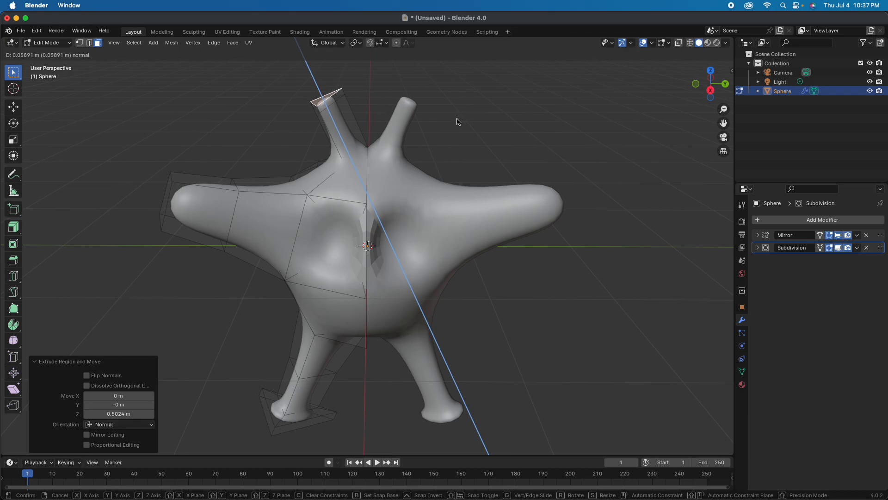
{"action": "key", "text": "Escape"}
{"action": "key", "text": "s"}
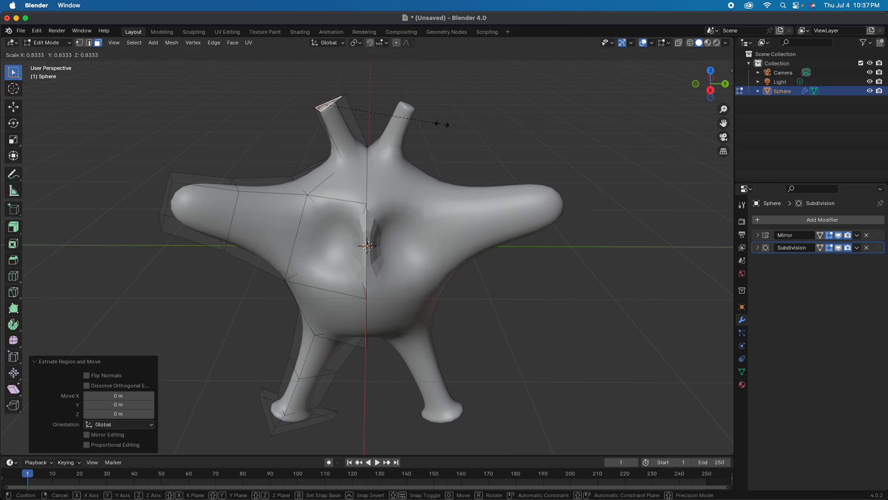
{"action": "left_click", "coordinate": [414, 121]}
{"action": "middle_click_drag", "start_coordinate": [444, 143], "coordinate": [448, 160]}
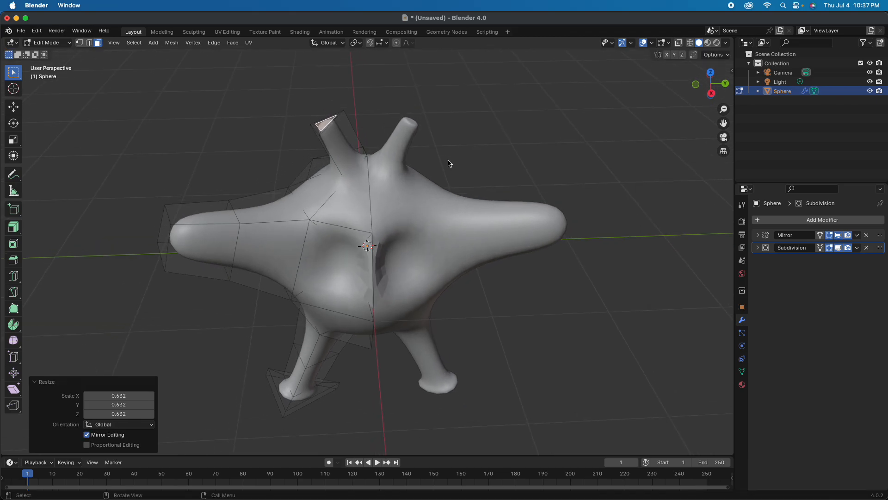
{"action": "key", "text": "ctrl+z"}
{"action": "key", "text": "ctrl+z"}
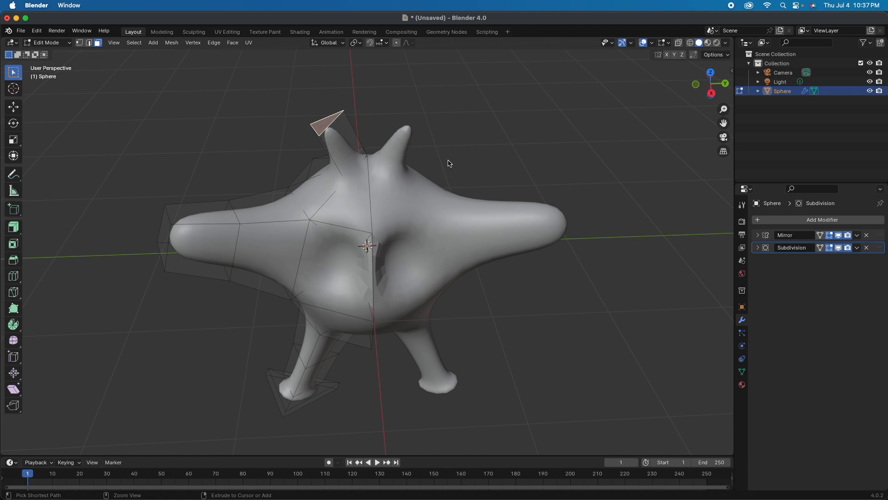
Scale the antenna's end face to about 0.60 and extrude it about 0.42 m to lengthen the antenna.
{"action": "key", "text": "s"}
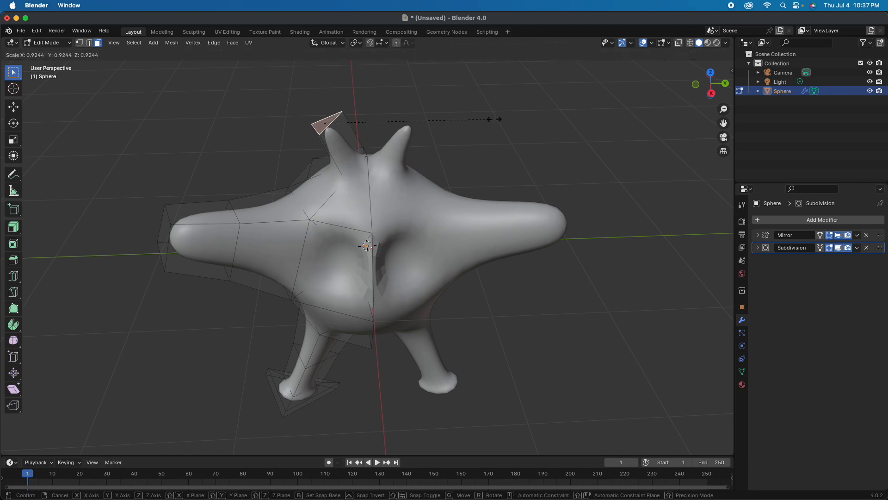
{"action": "left_click", "coordinate": [435, 124]}
{"action": "key", "text": "e"}
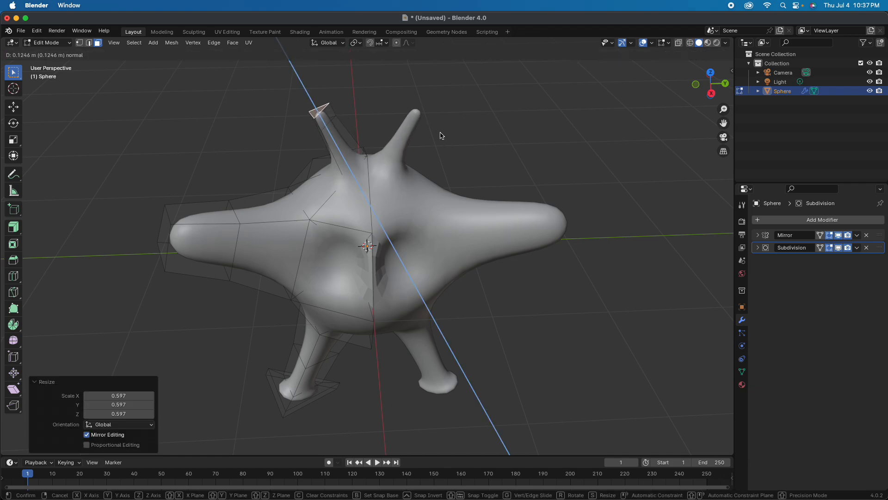
{"action": "left_click", "coordinate": [414, 136]}
{"action": "middle_click_drag", "start_coordinate": [480, 159], "coordinate": [487, 258]}
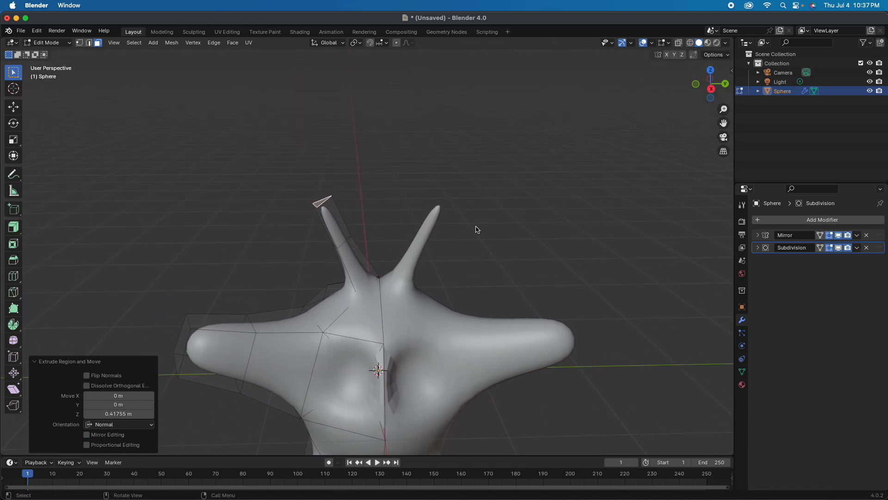
Scale the antenna's end face to about 0.68 and extrude it about 0.057 m to add a short tip segment.
{"action": "key", "text": "s"}
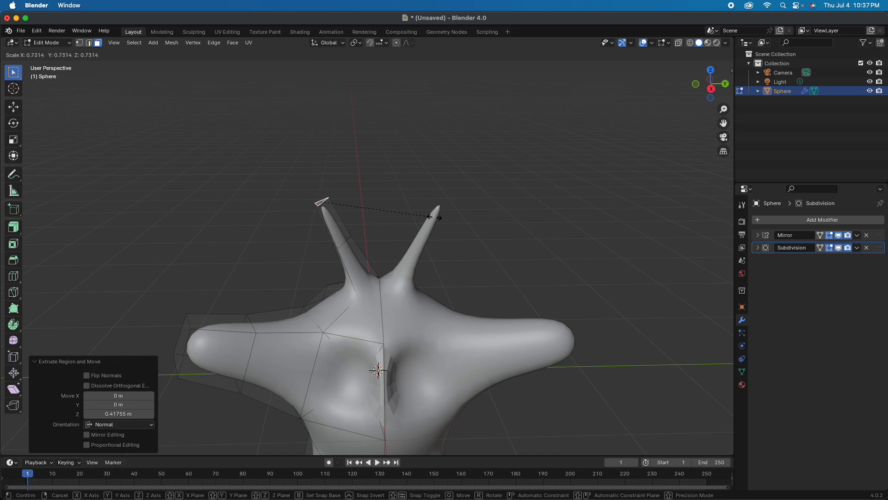
{"action": "left_click", "coordinate": [426, 215]}
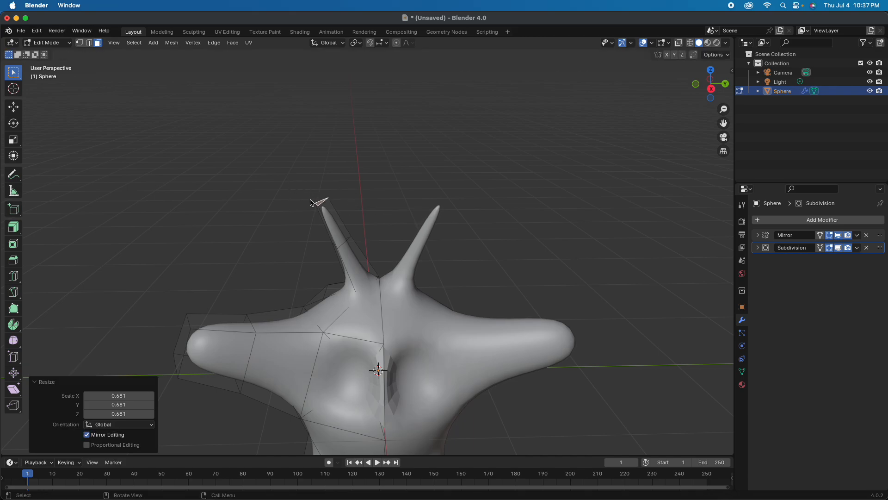
{"action": "key", "text": "e"}
{"action": "left_click", "coordinate": [447, 263]}
Scale the antenna's end face up to about 3.69 and extrude it about 0.18 m to form a rounded knob.
{"action": "key", "text": "s"}
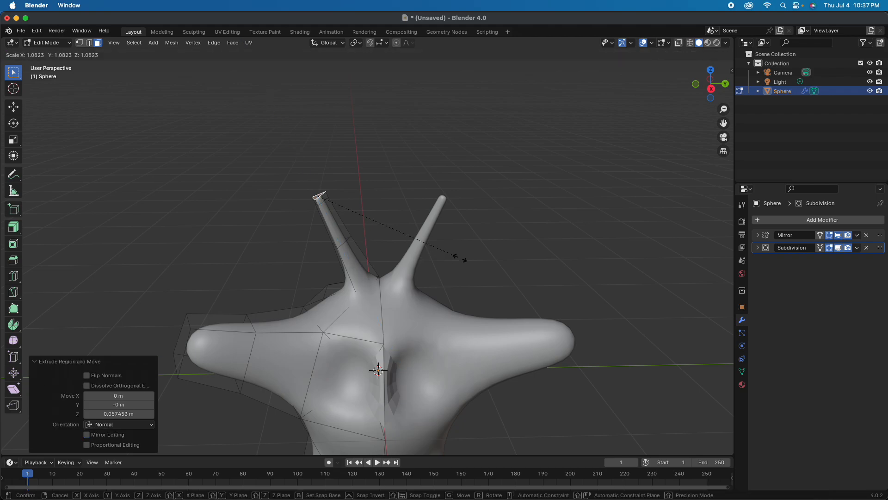
{"action": "left_click", "coordinate": [115, 247]}
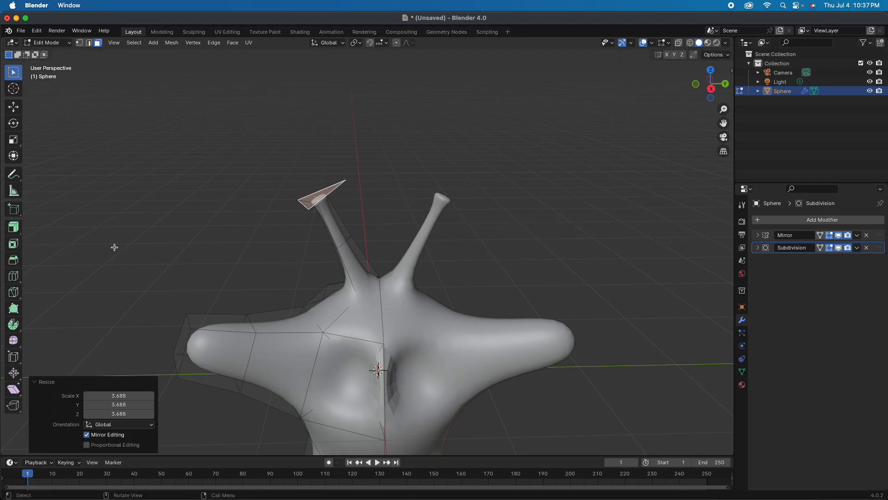
{"action": "key", "text": "e"}
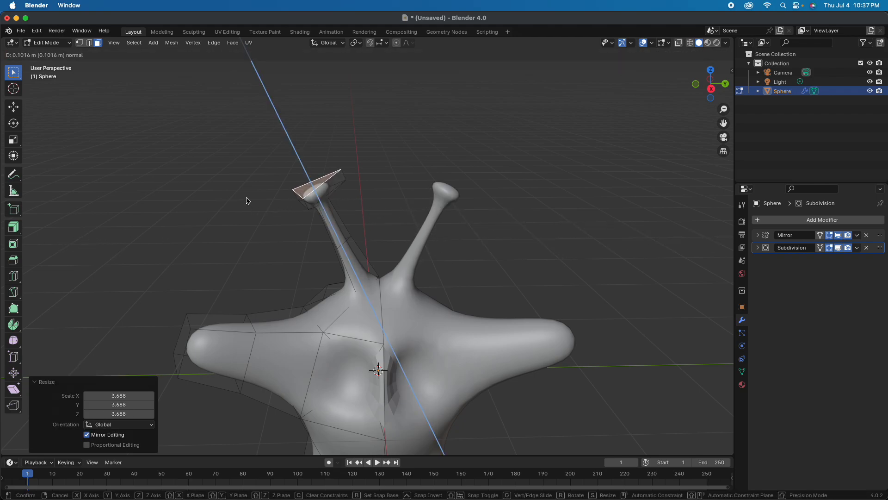
{"action": "left_click", "coordinate": [242, 198]}
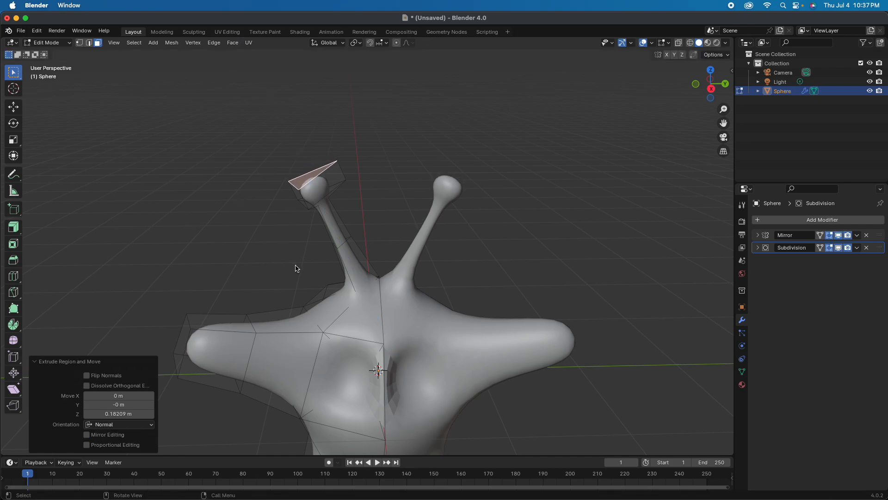
{"action": "middle_click_drag", "start_coordinate": [295, 266], "coordinate": [270, 240]}
{"action": "scroll", "coordinate": [294, 278], "scroll_direction": "down", "scroll_amount": 1}
{"action": "scroll", "coordinate": [270, 240], "scroll_direction": "down", "scroll_amount": 2}
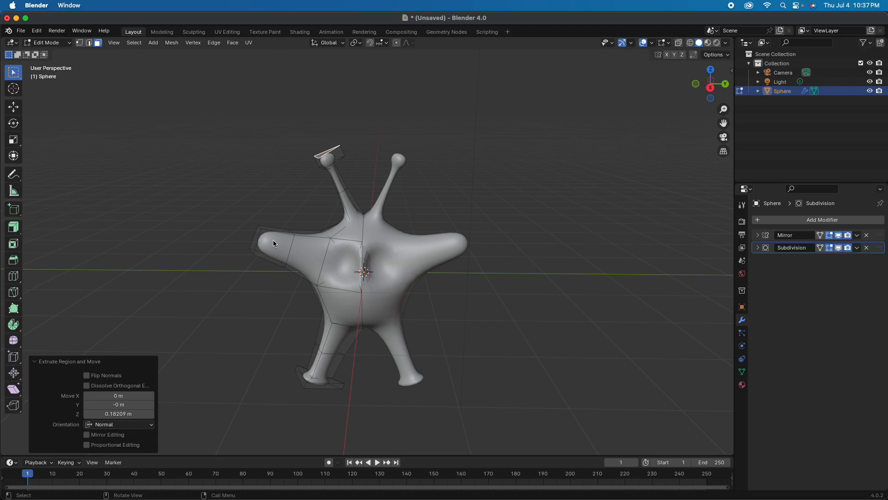
{"action": "middle_click_drag", "start_coordinate": [370, 254], "coordinate": [372, 260]}
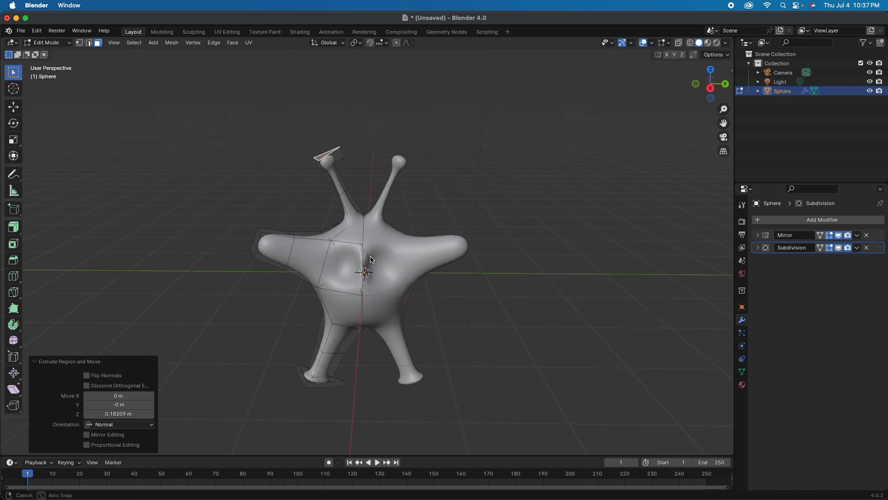